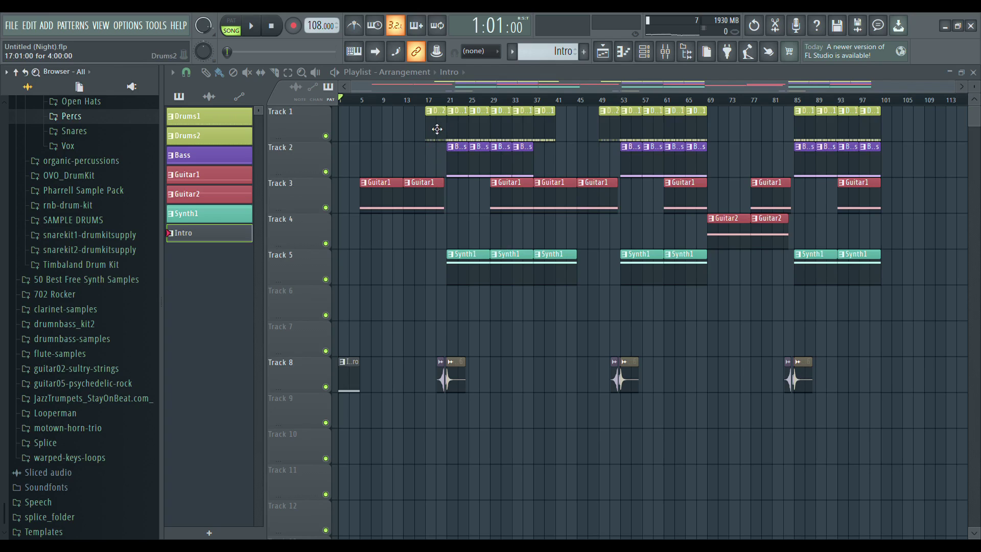
- Show the Drums1 pattern in the channel rack and play it in pattern mode
click(464, 131)
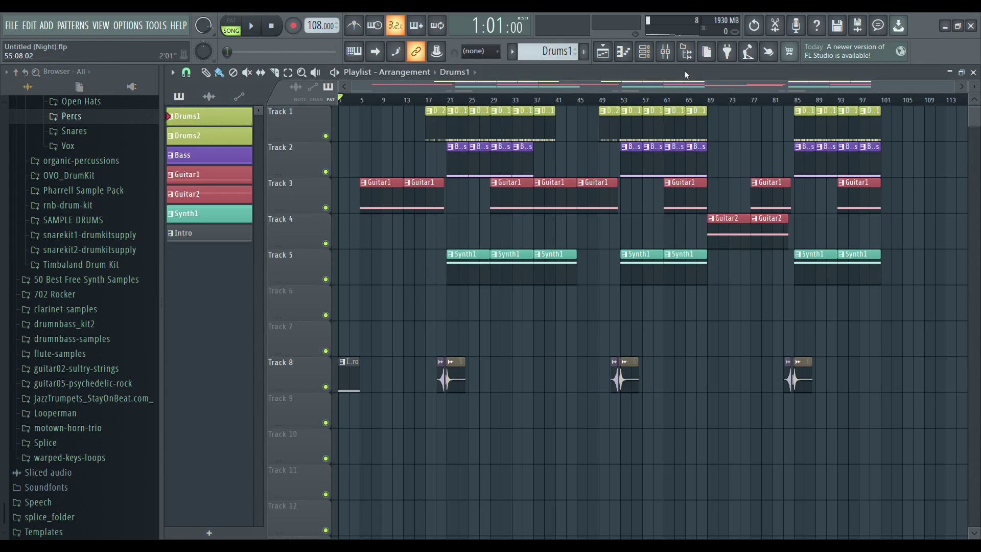
click(647, 56)
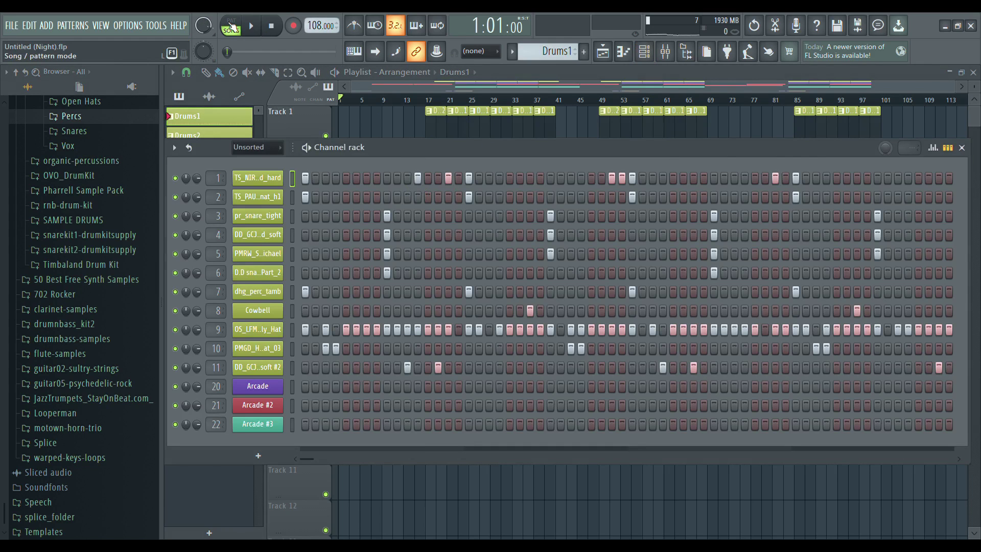
click(232, 25)
key(space)
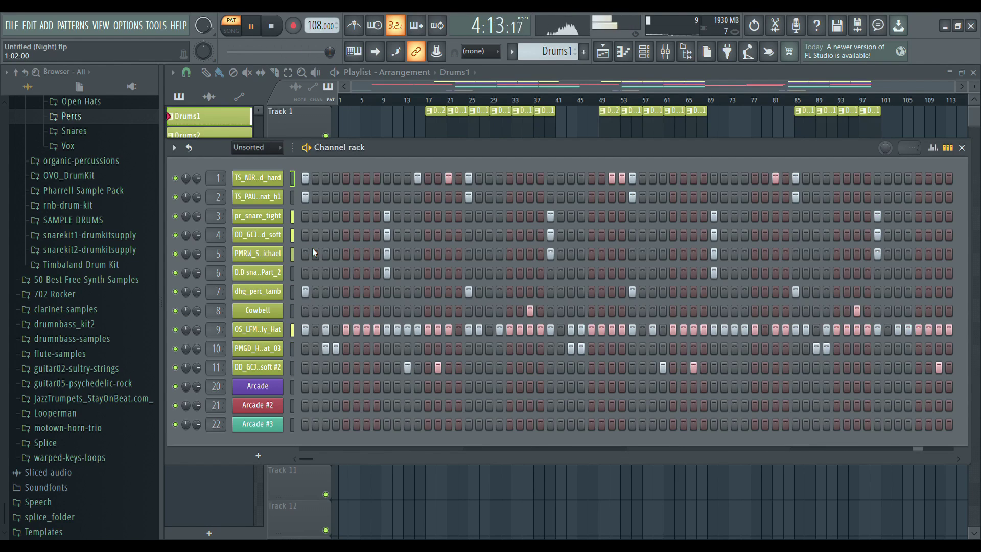
key(space)
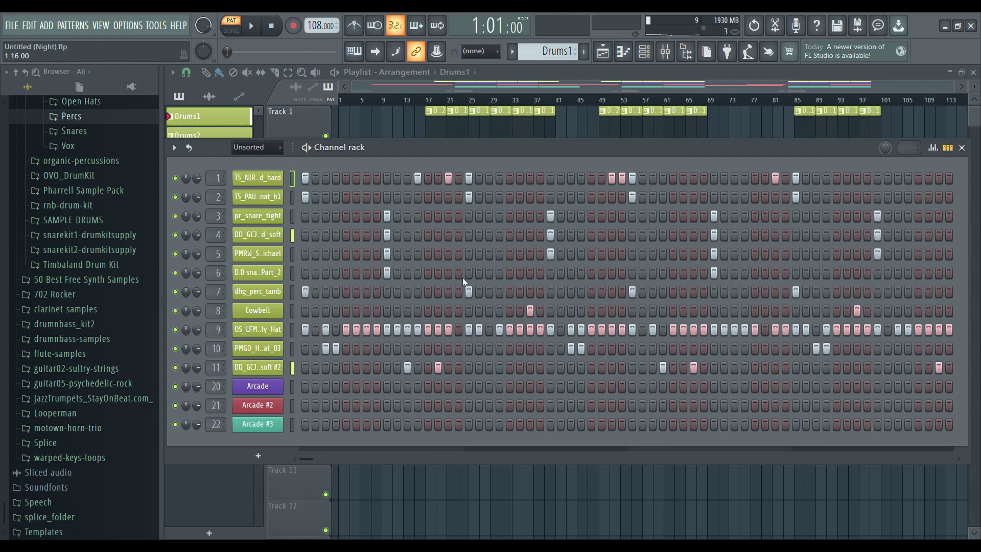
- Audition the D.D snare - Part_2 sample from its channel settings, and close the sampler and channel rack
click(274, 274)
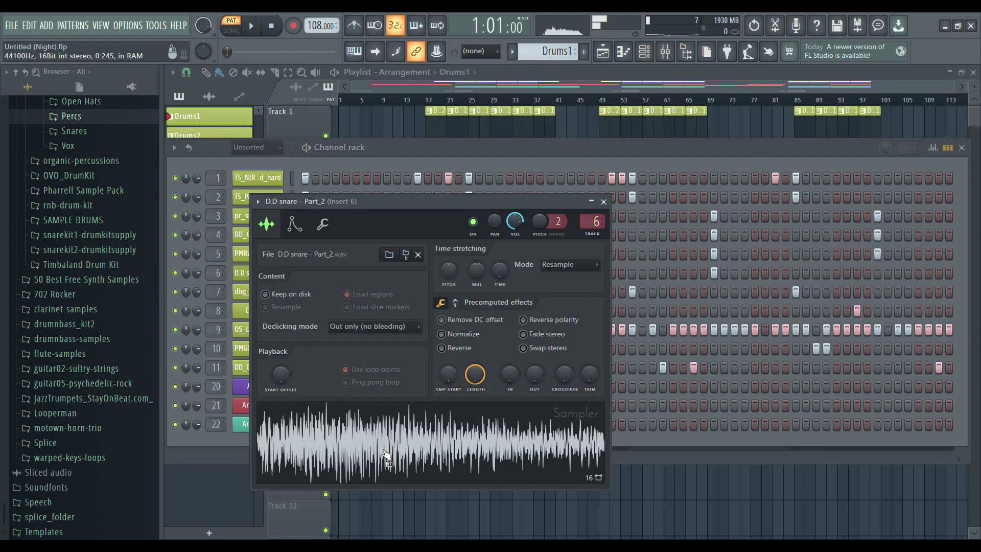
click(604, 202)
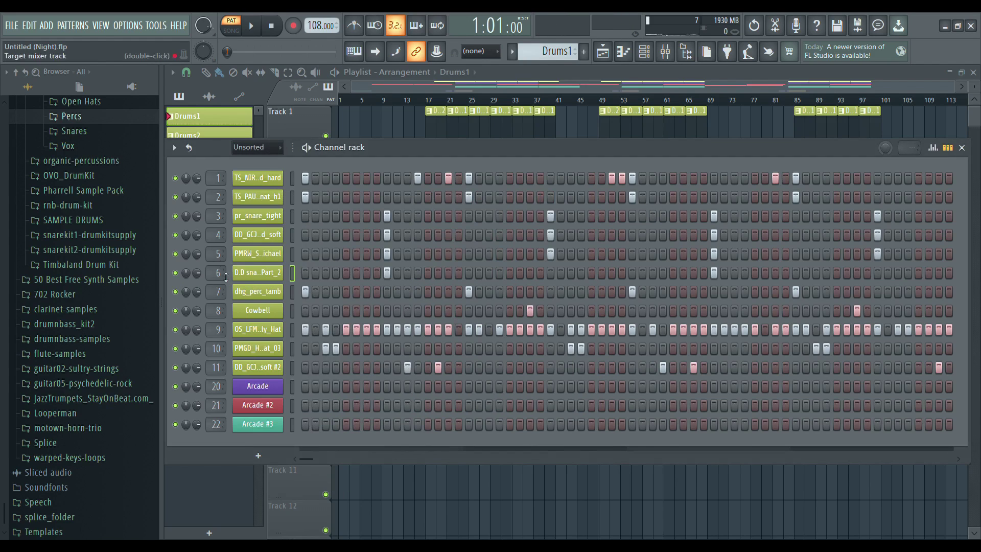
click(258, 277)
click(345, 446)
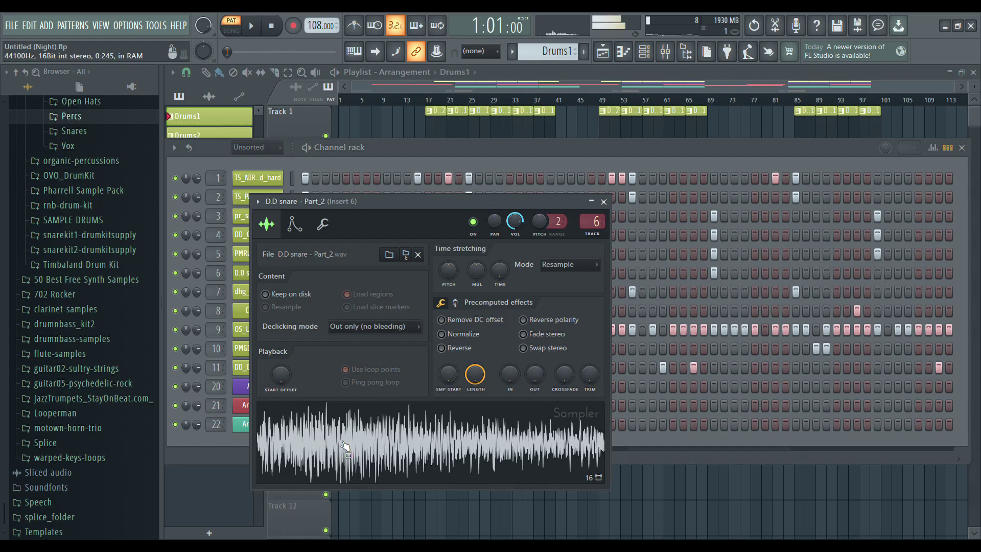
click(345, 446)
click(604, 202)
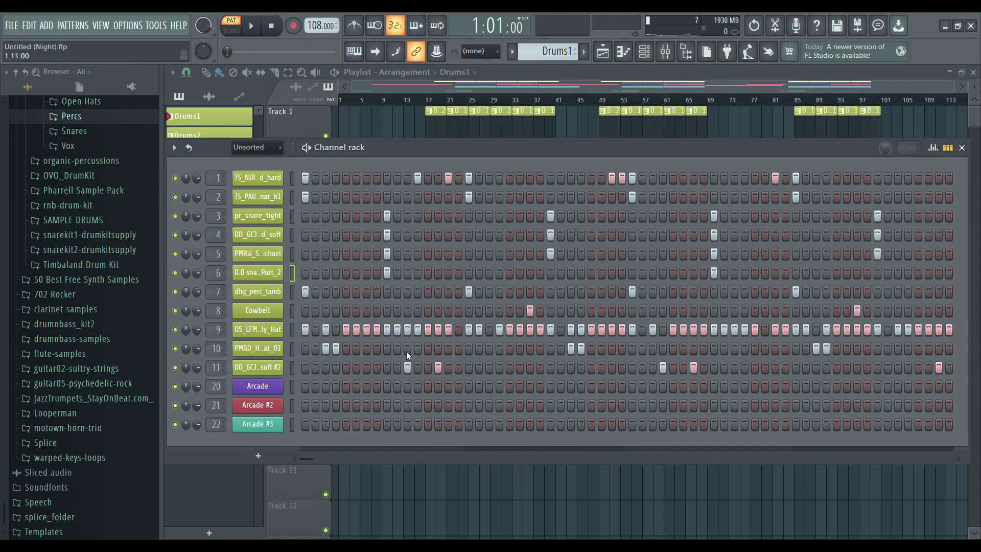
click(962, 148)
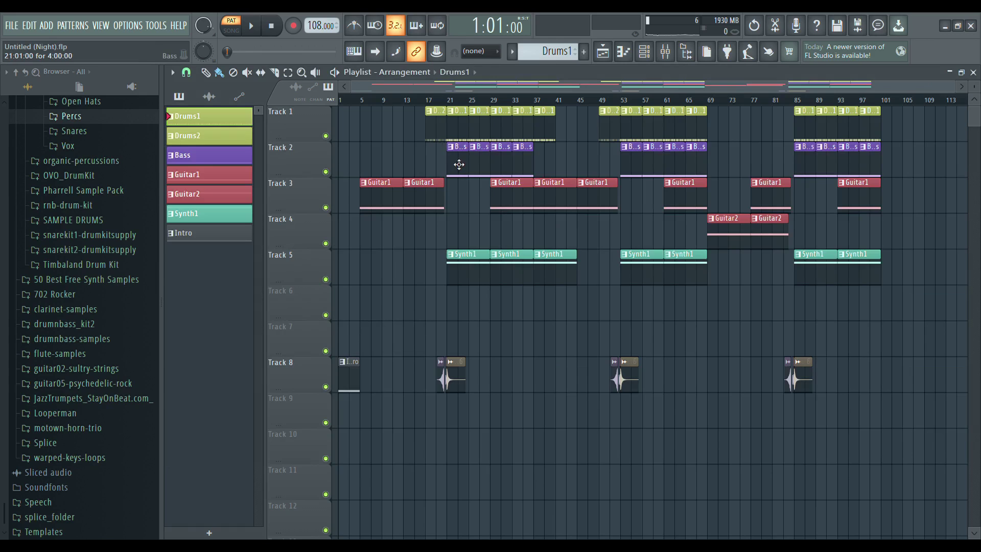
- Inspect the Bass pattern's Arcade instrument and its session key list, leaving the key unchanged, and close the channel rack
click(461, 166)
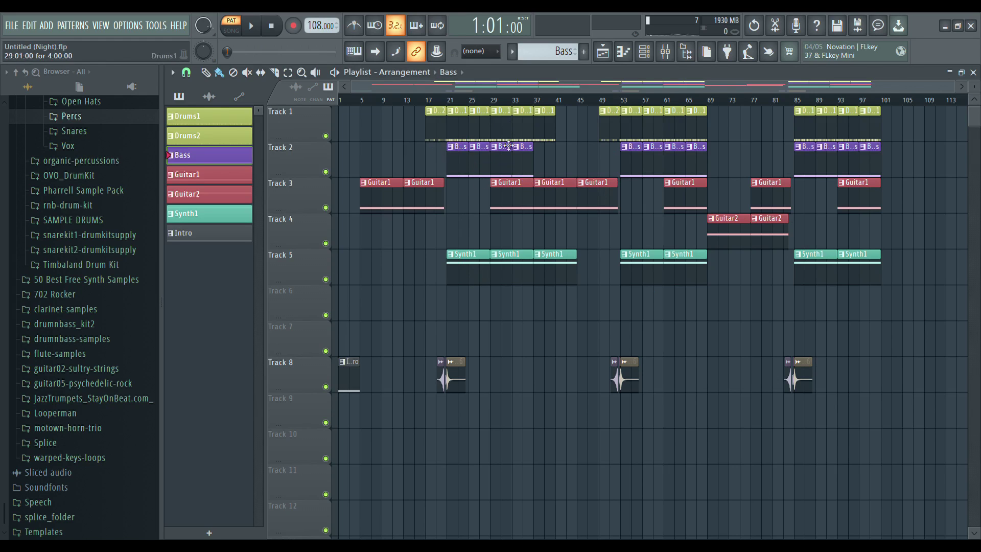
click(645, 51)
click(258, 386)
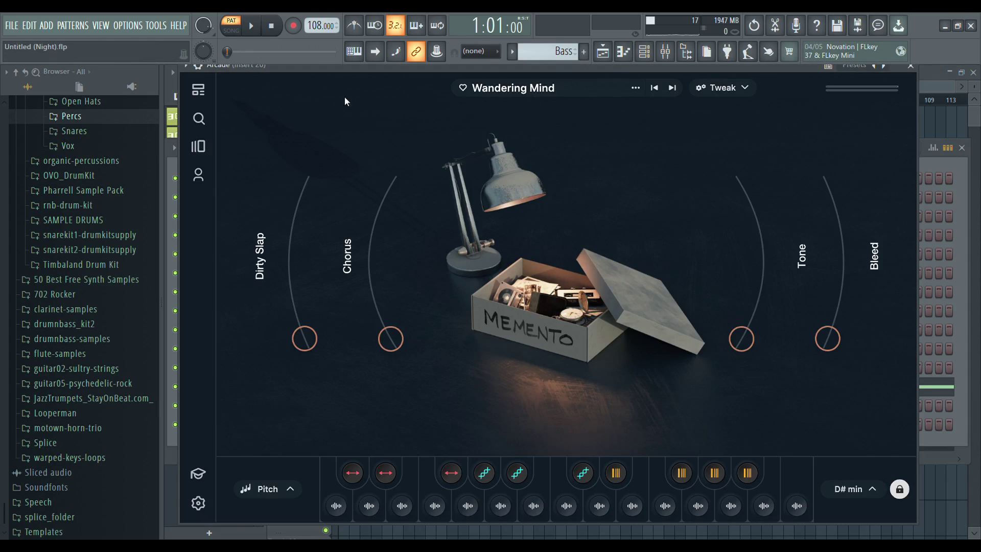
click(861, 489)
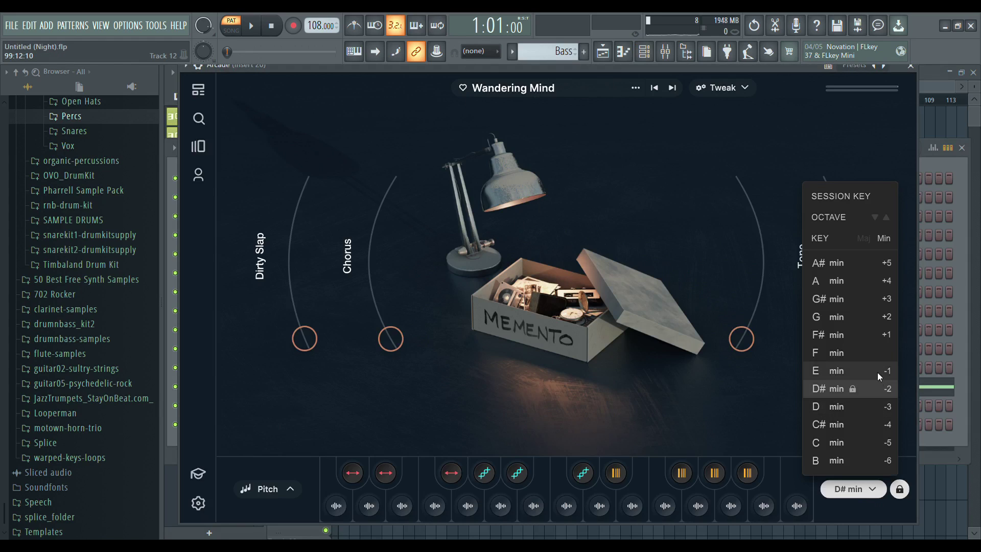
click(719, 407)
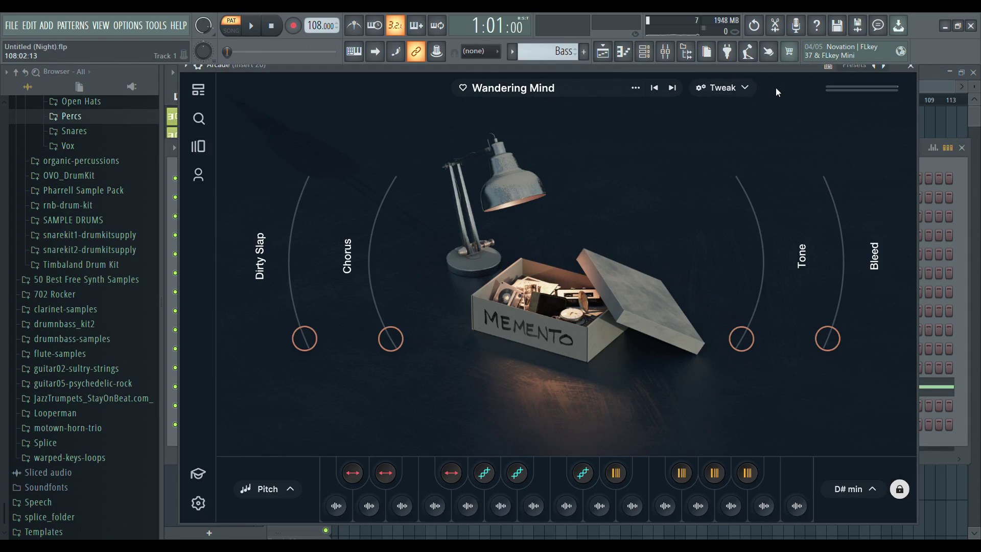
drag(762, 73, 730, 169)
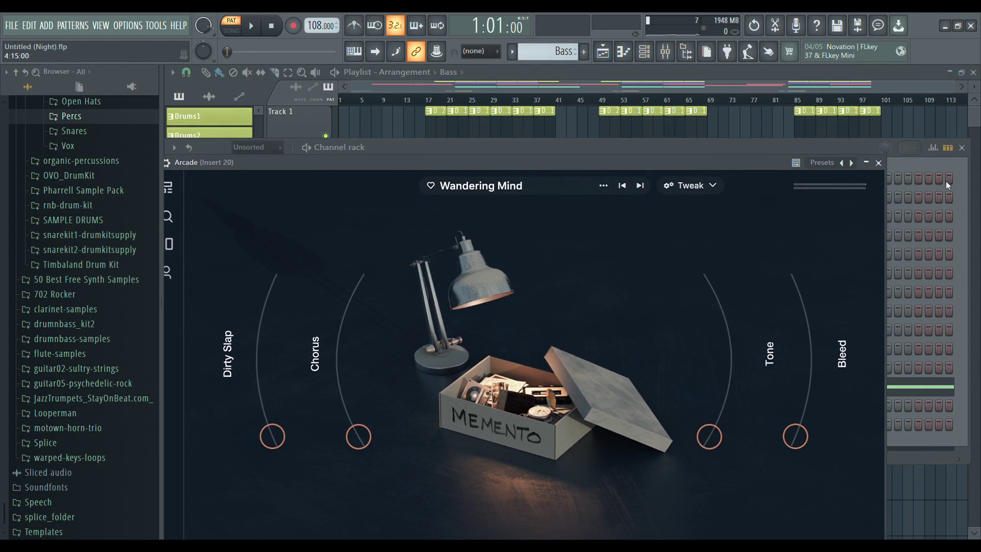
click(879, 162)
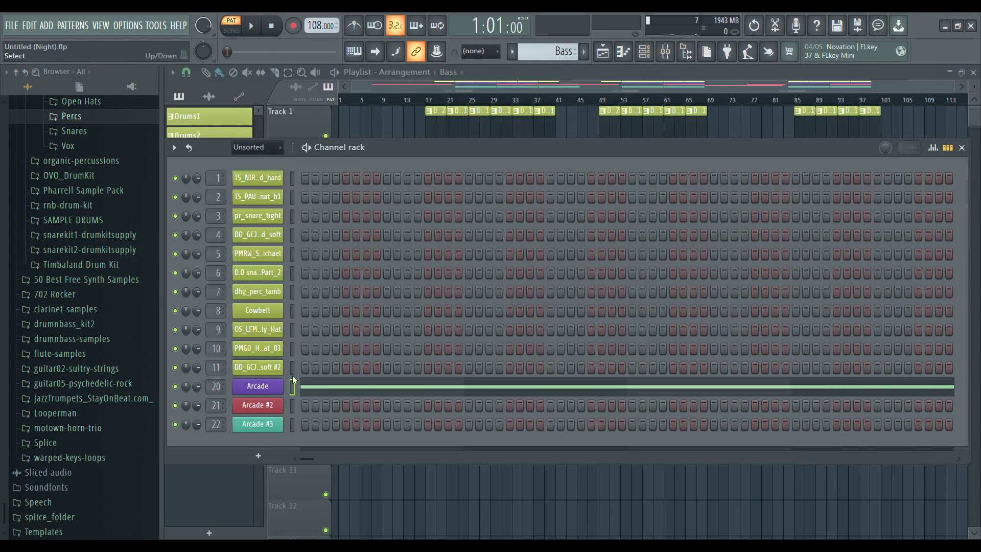
click(962, 147)
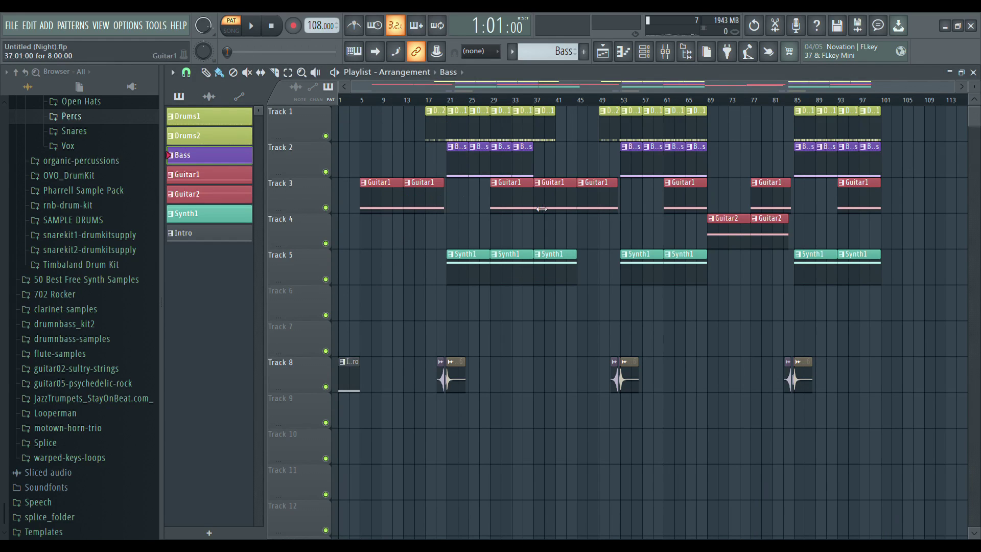
- Play the Bass pattern briefly and check its Arcade channel in the channel rack
key(space)
key(space)
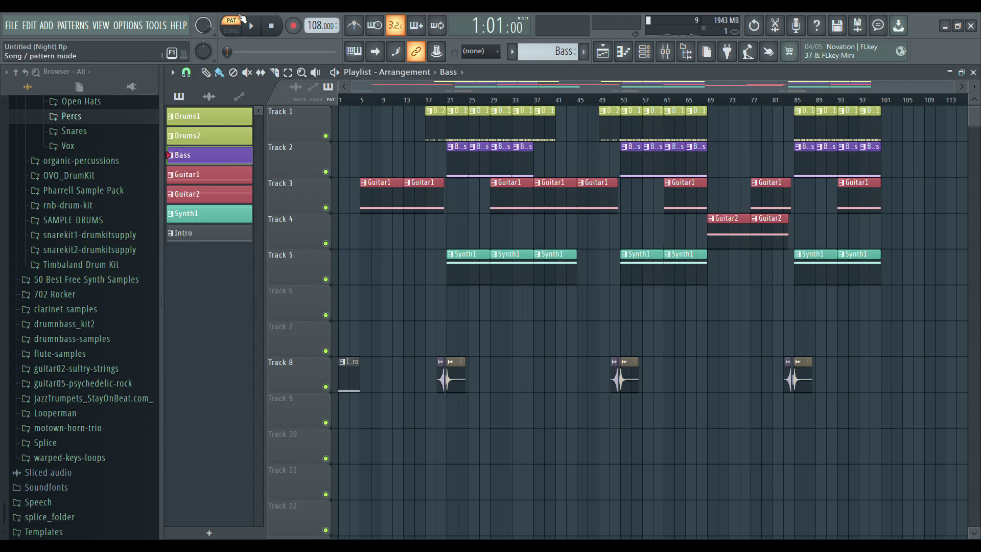
click(645, 51)
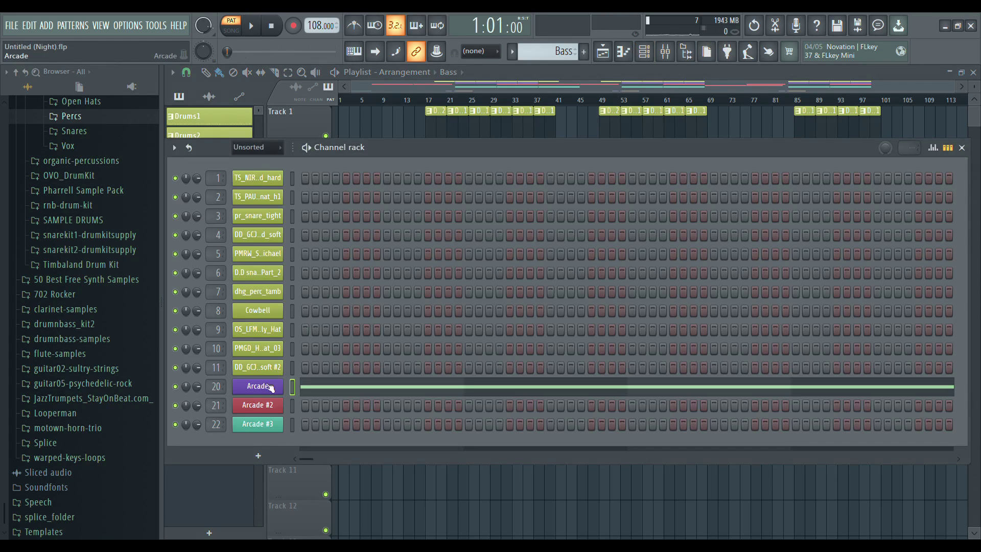
click(963, 147)
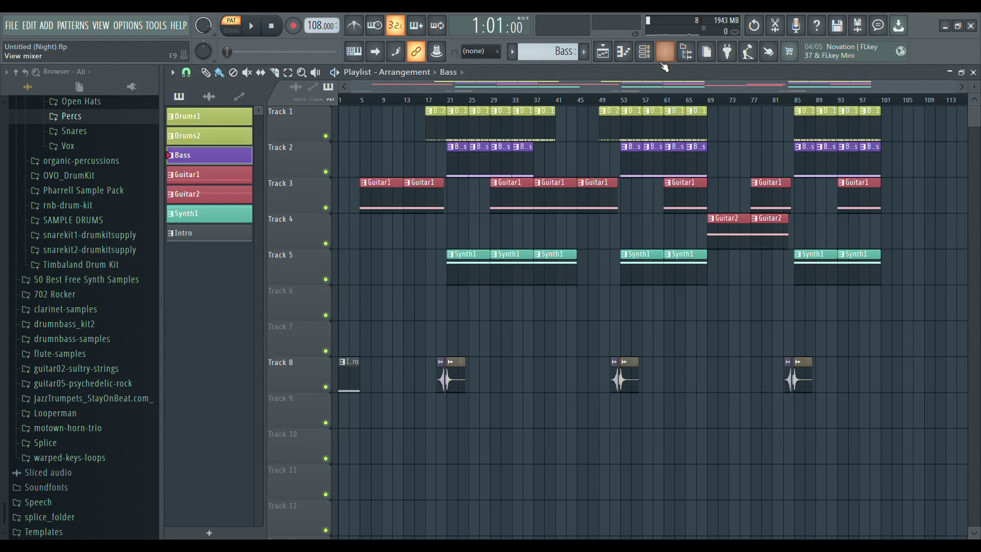
- Review the Fruity Blood Overdrive, Fruity Fast Dist and Fruity parametric EQ 2 effects on mixer Insert 20
click(665, 51)
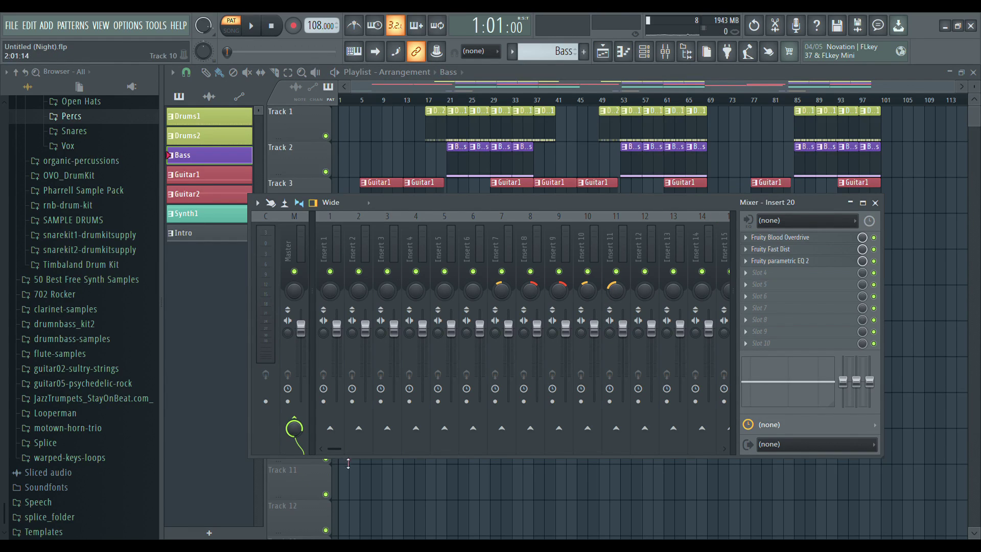
drag(335, 449, 372, 449)
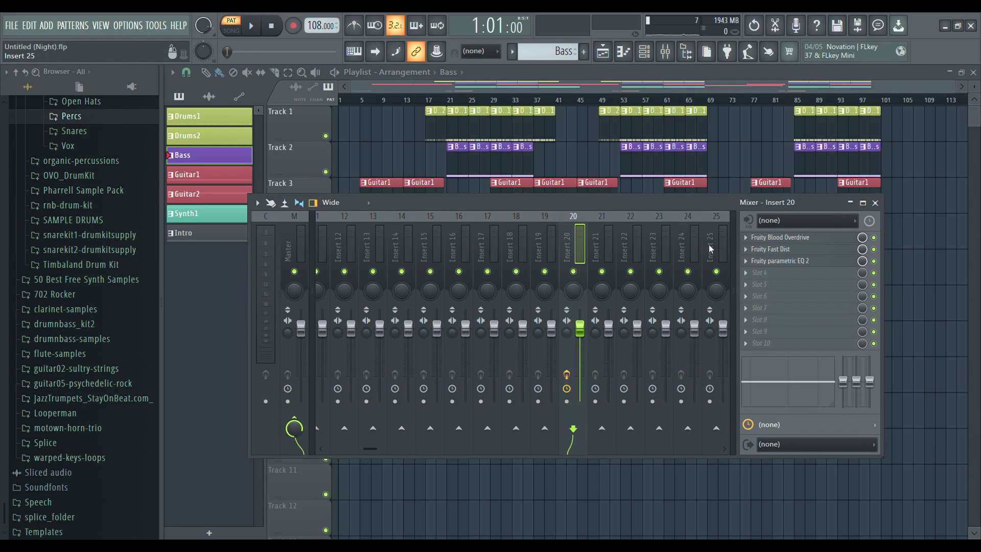
click(787, 243)
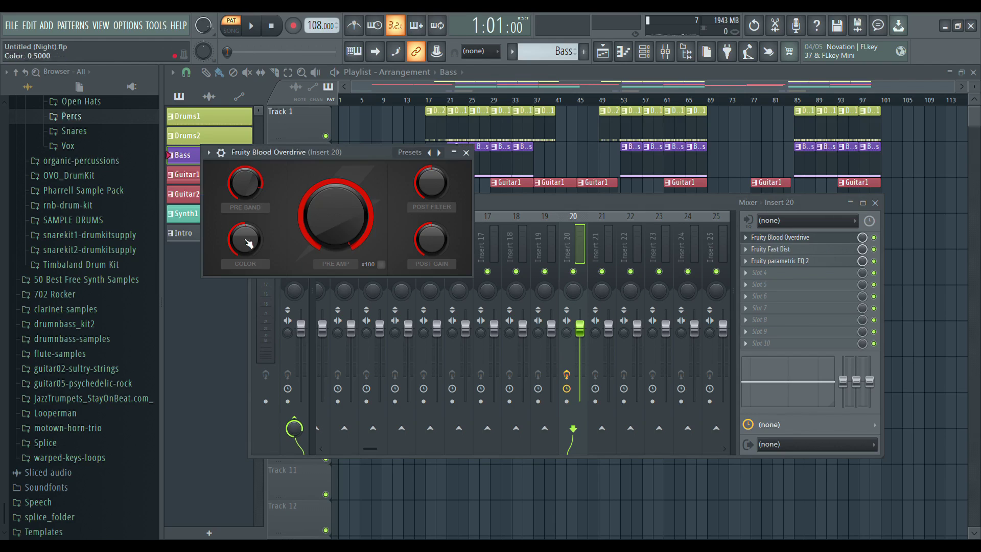
click(466, 152)
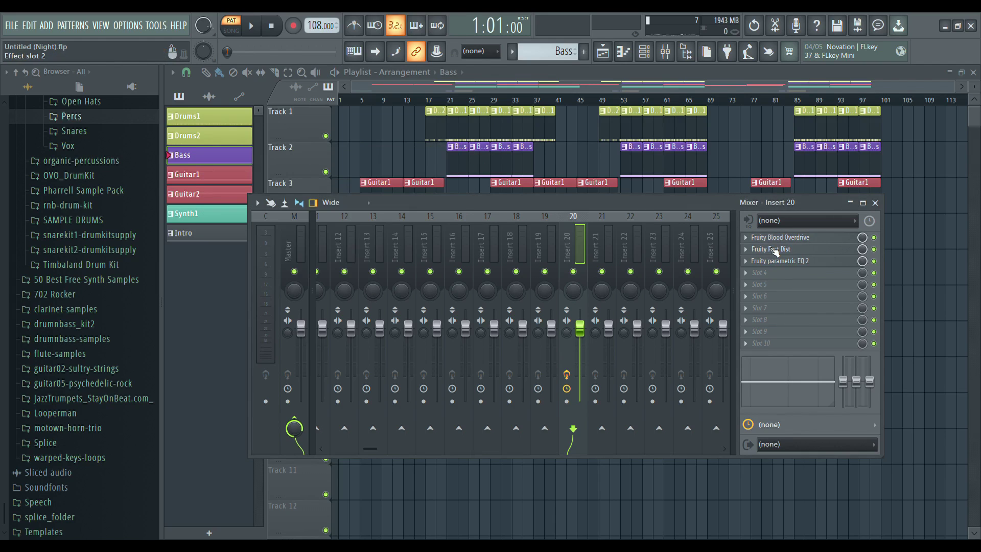
click(774, 248)
click(460, 171)
click(782, 260)
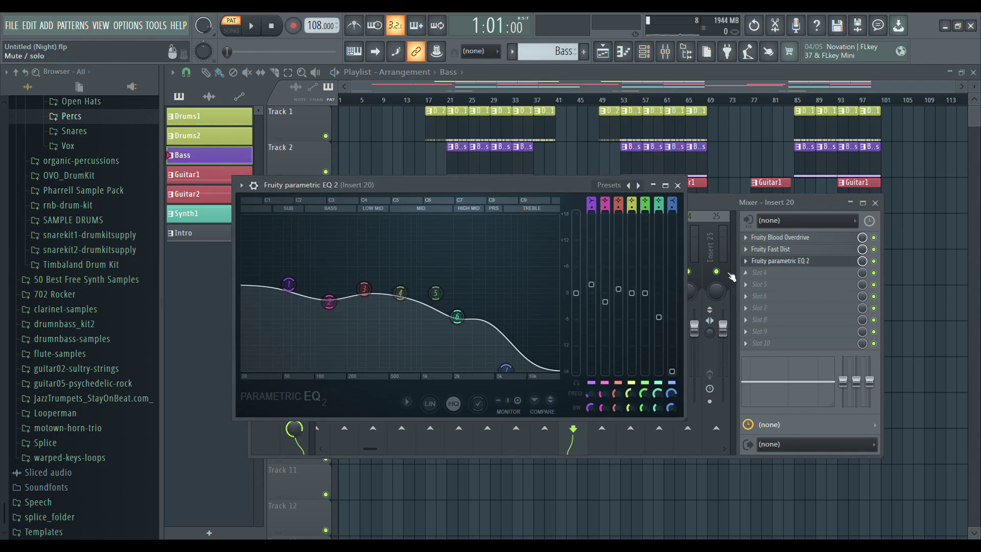
click(677, 186)
click(876, 203)
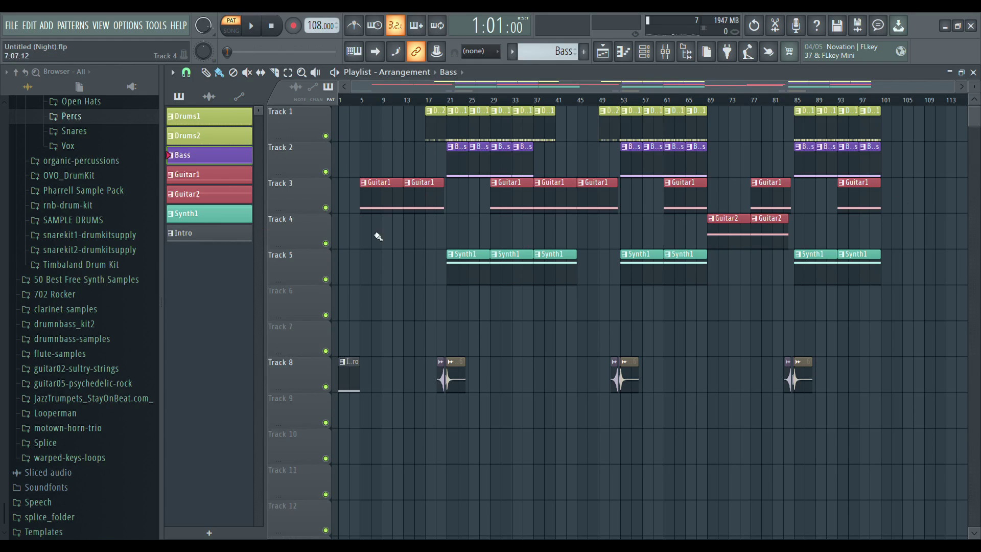
- Select the Guitar1 pattern from its clip on Track 3, play it and stop playback
click(394, 198)
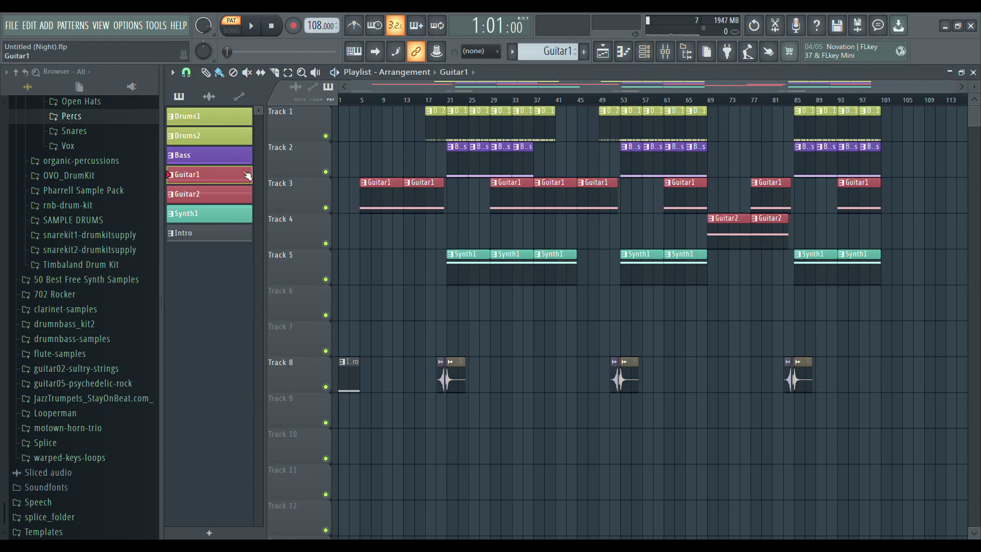
click(255, 30)
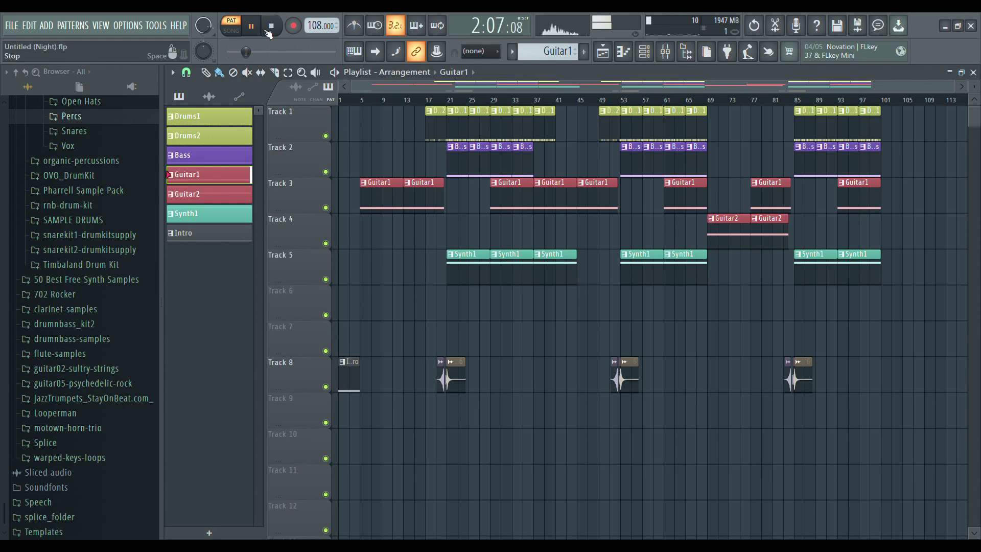
click(272, 29)
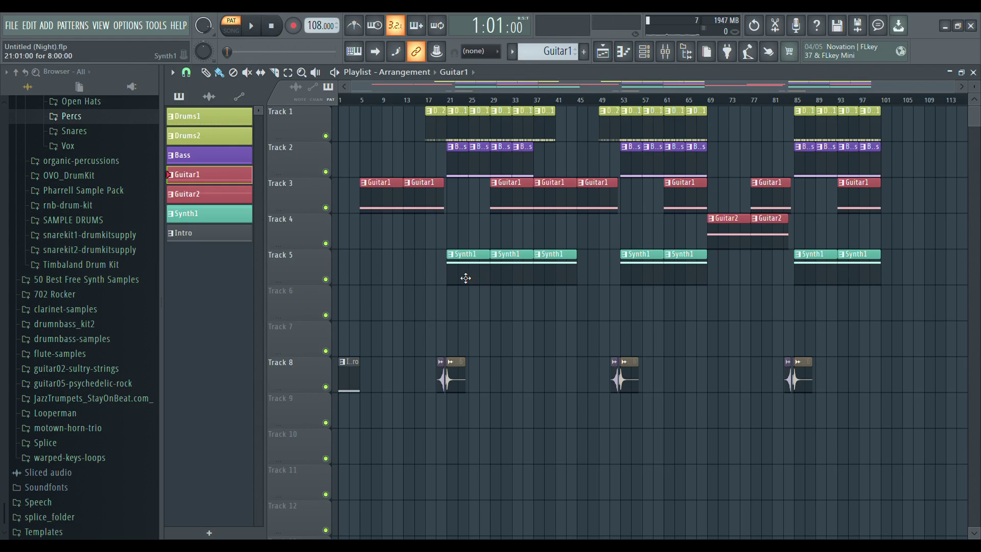
- Select the Guitar2 pattern from its clip on Track 4, play it and stop playback
click(745, 235)
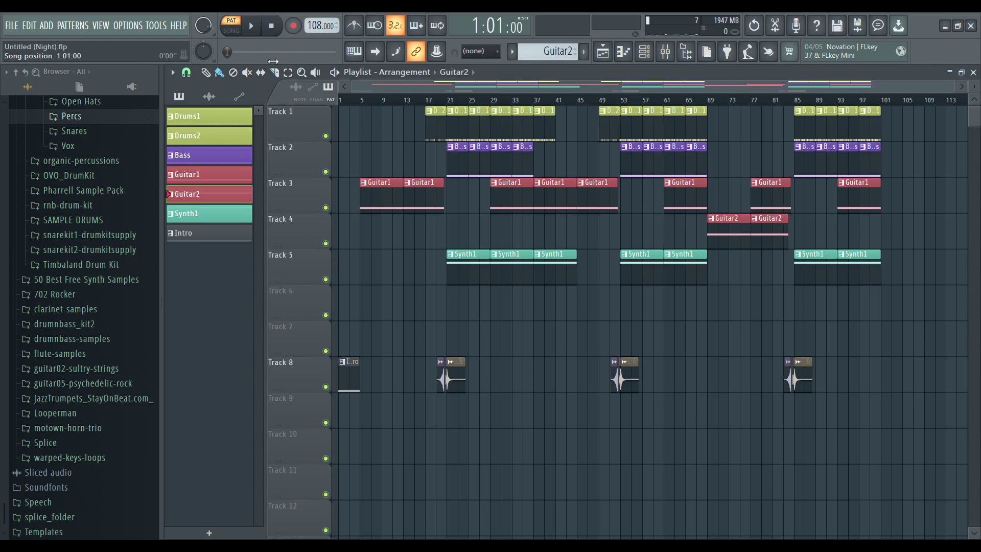
click(253, 27)
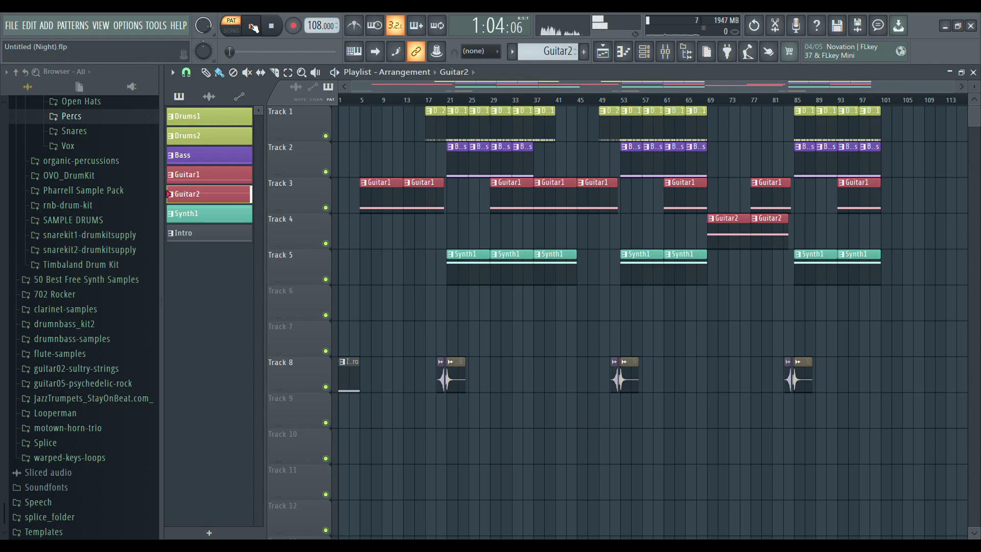
click(275, 29)
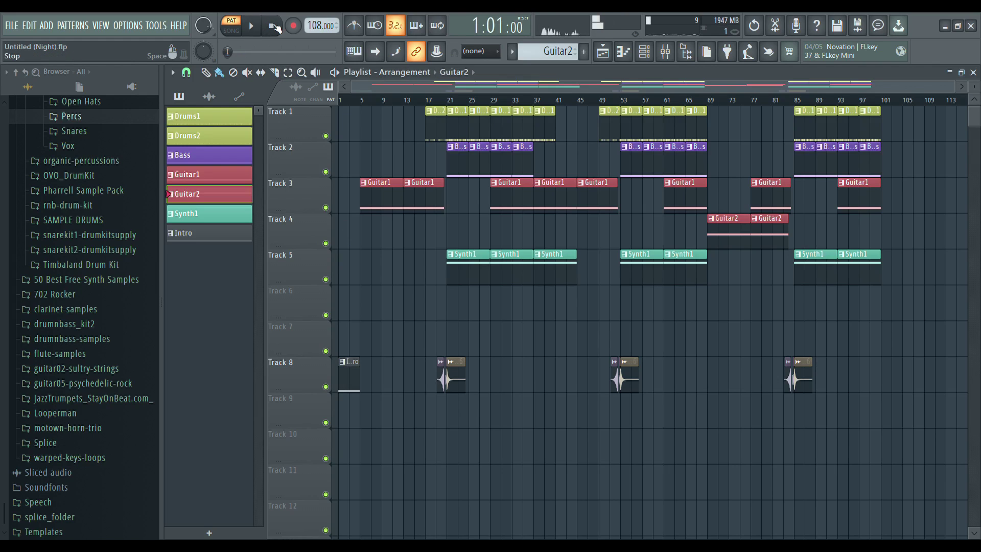
- Select the Synth1 pattern from its clip on Track 5, play it and stop playback
click(468, 277)
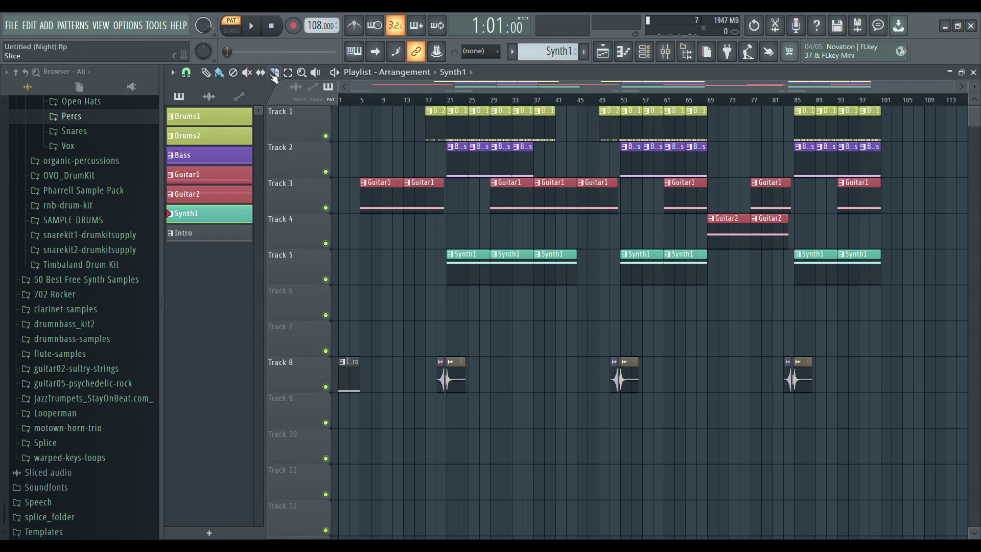
click(252, 30)
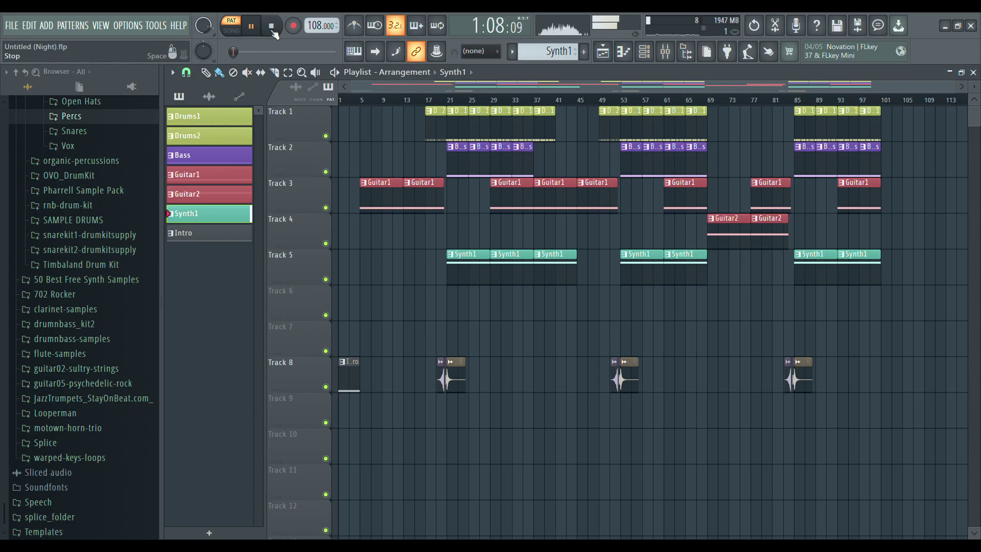
click(272, 28)
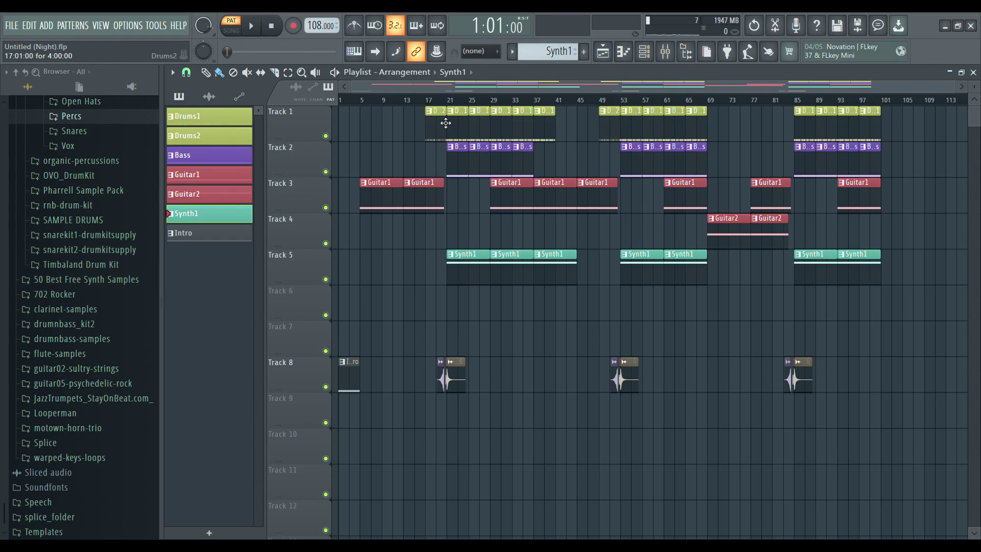
- Select the Drums1 pattern from its clip on Track 1
click(464, 129)
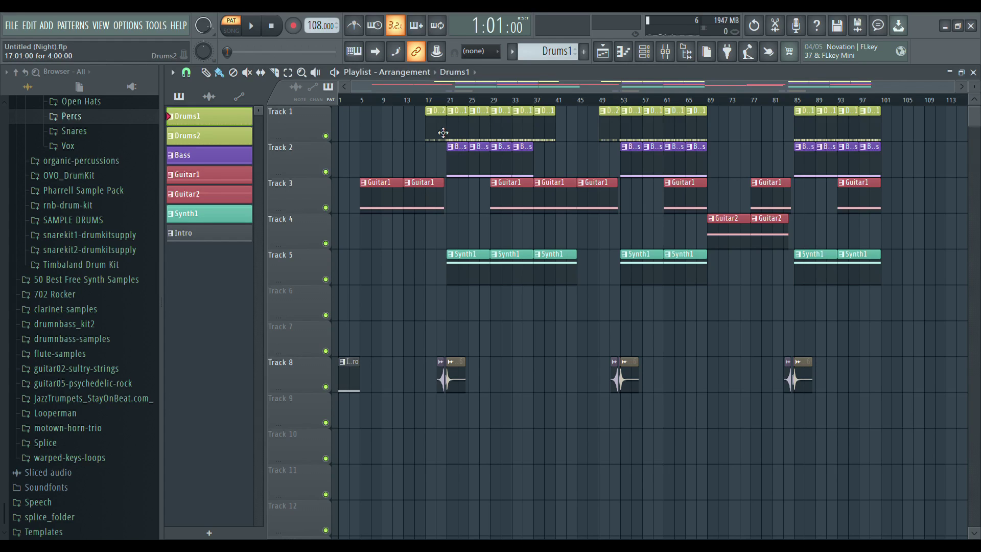
- Select the Drums2 pattern from its clip on Track 1, play it and stop playback
click(443, 133)
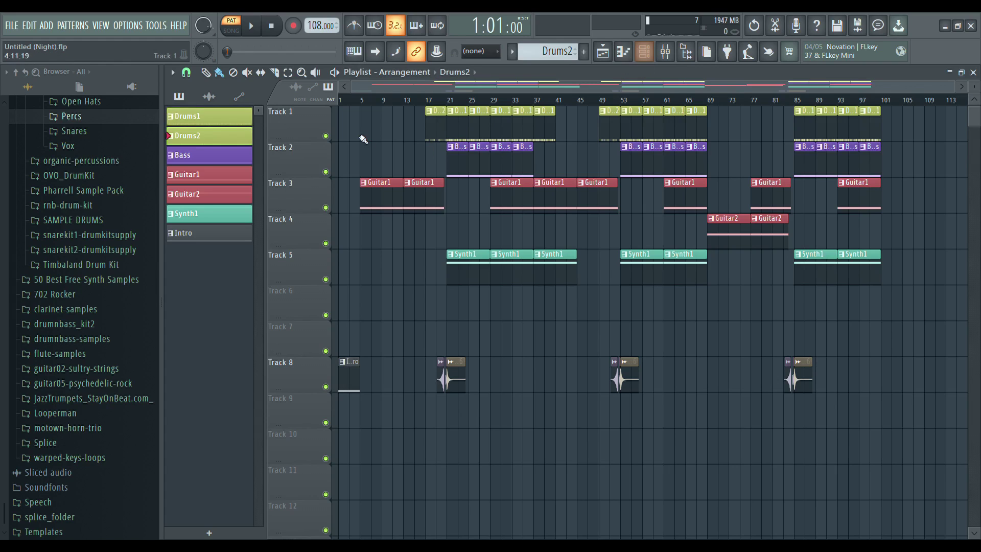
click(252, 27)
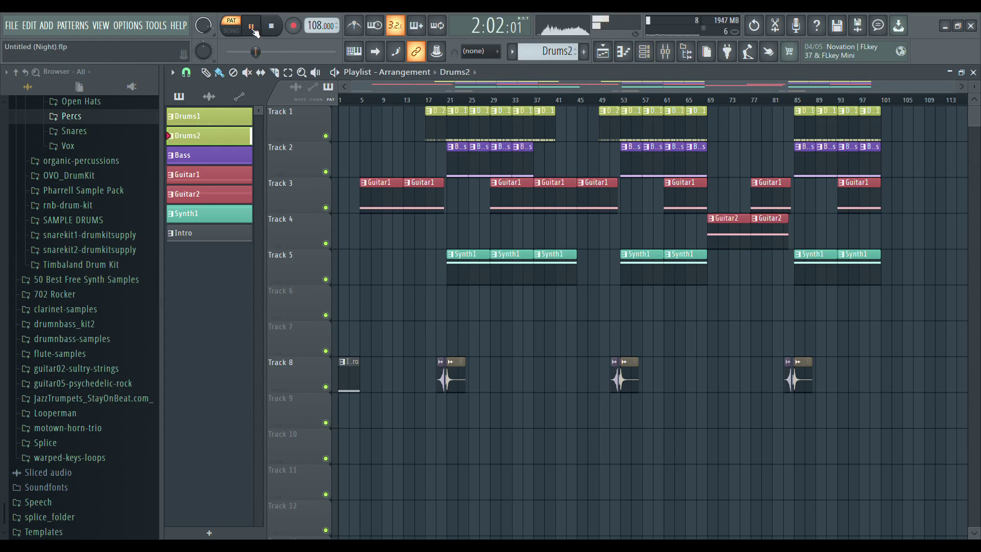
click(271, 28)
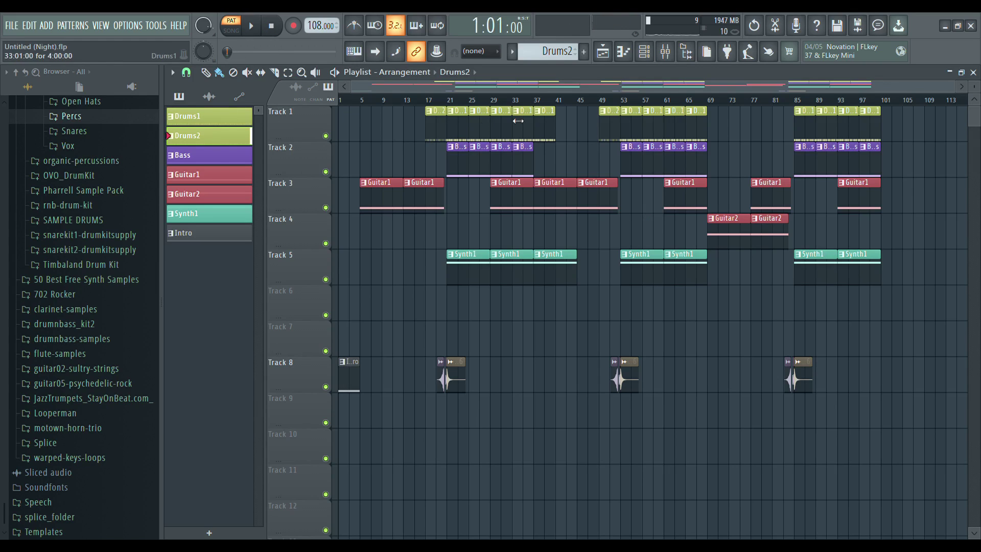
- Switch playback to song mode, play the whole arrangement through to bar 100 and stop playback
click(231, 32)
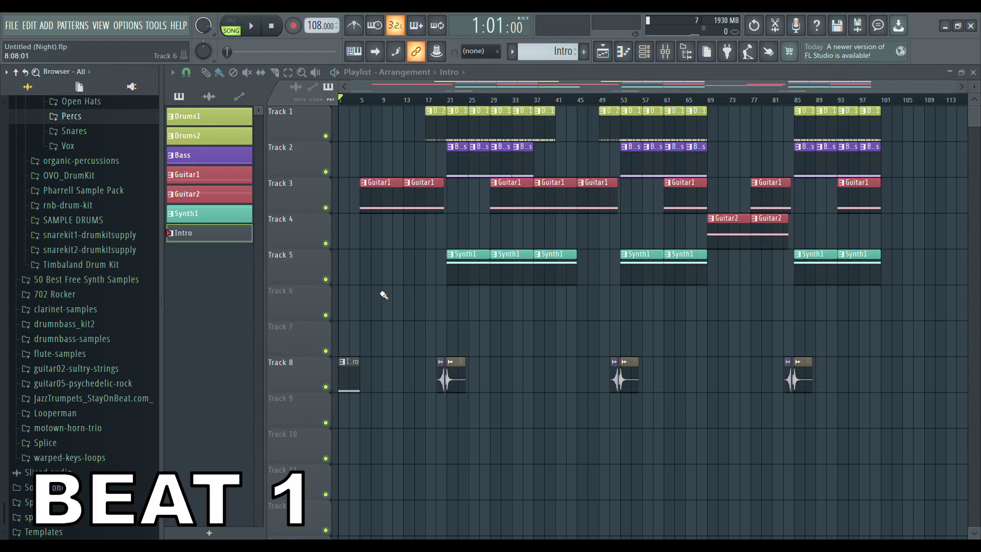
key(space)
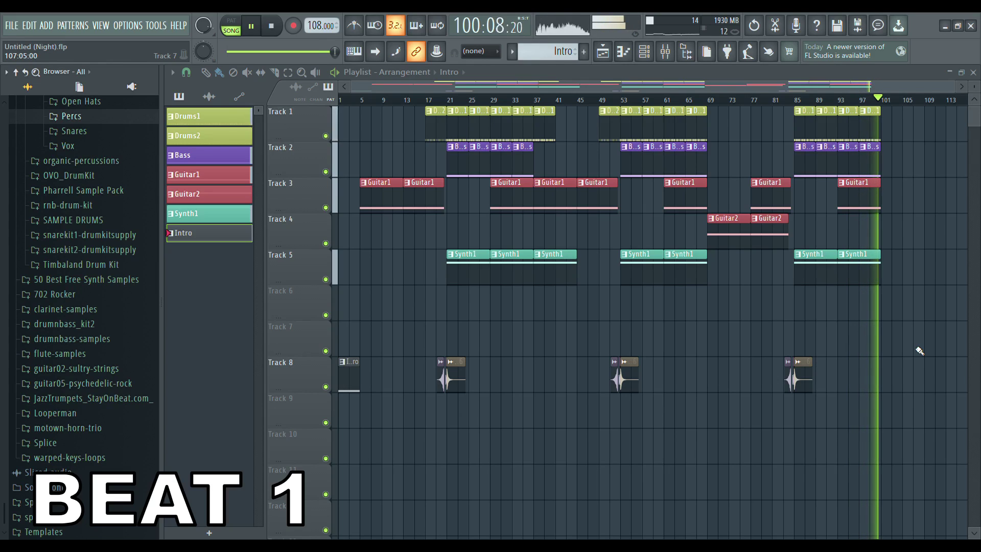
key(space)
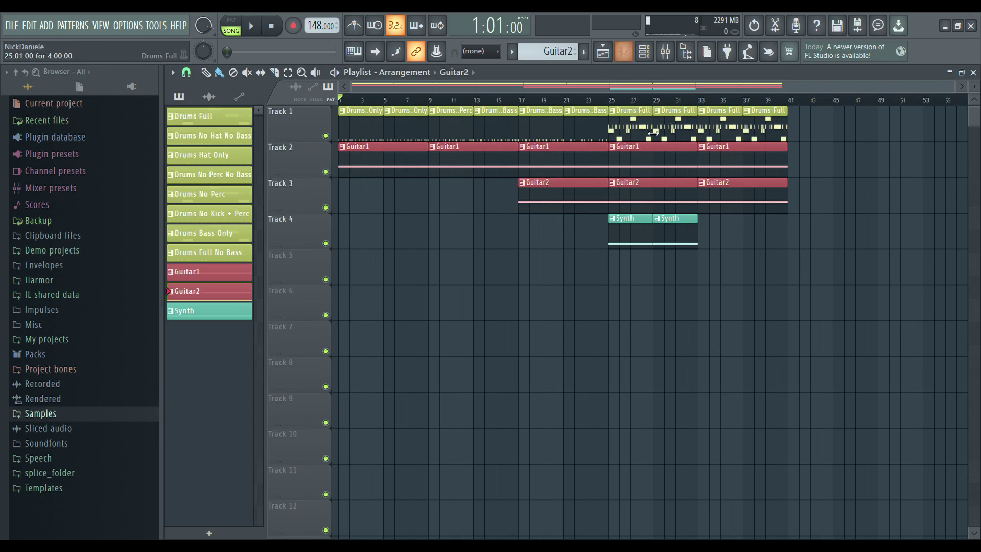
- View the piano roll of the Arcade #3 channel and the channel rack of the Guitar2 pattern, closing each one
click(623, 52)
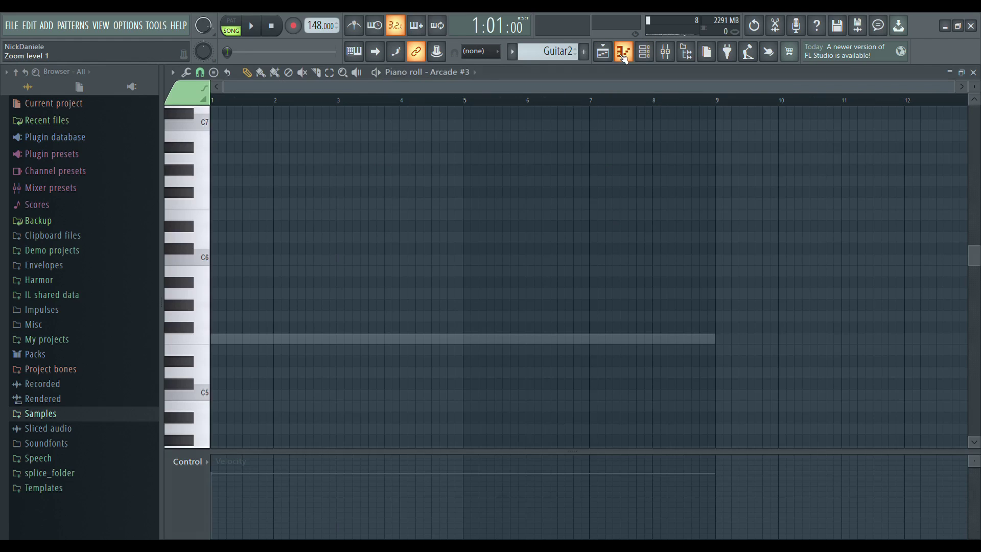
click(623, 53)
click(645, 54)
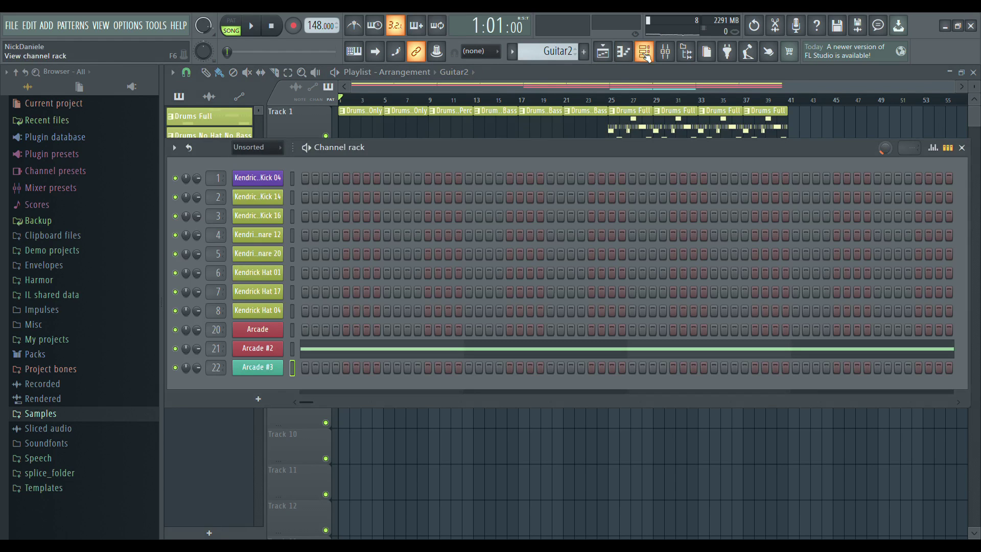
click(645, 53)
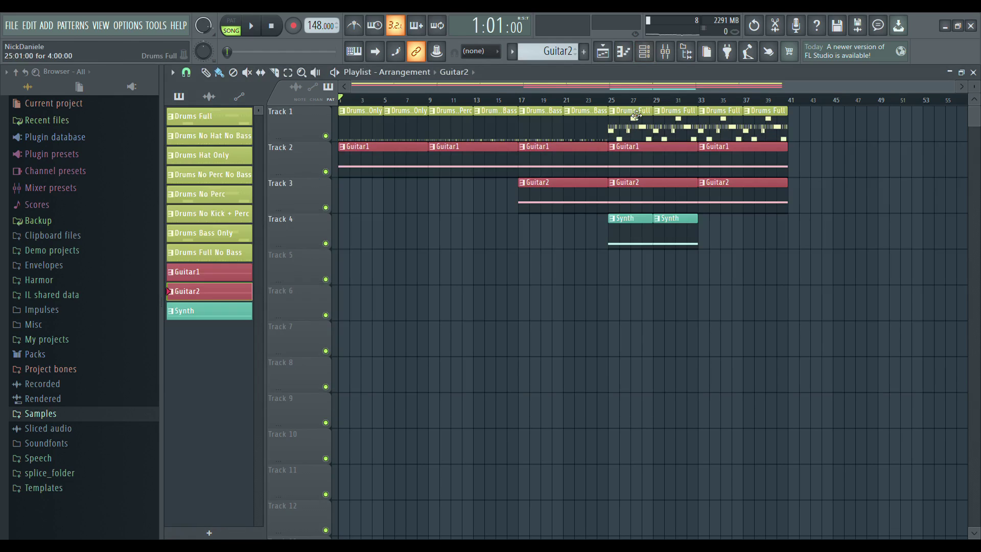
- Select the Drums Full pattern and open the Kendrick Kick 04 sampler settings from the channel rack
click(209, 116)
click(645, 53)
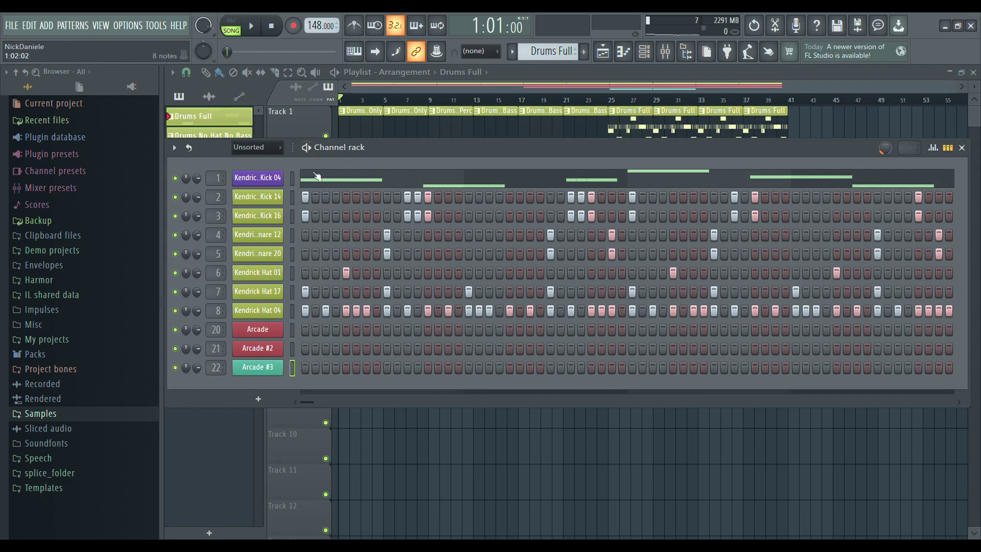
click(269, 182)
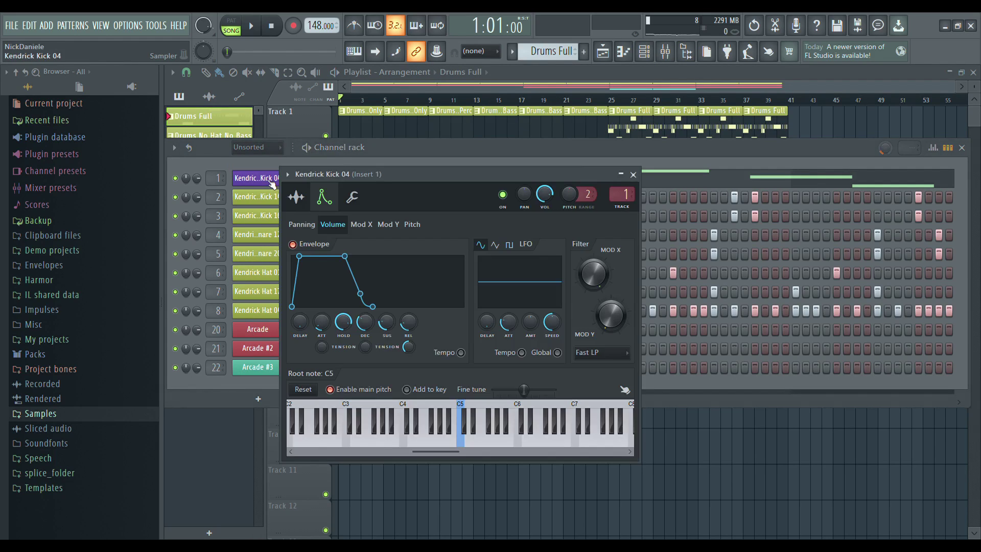
- Examine the Kendrick Kick 04 notes in the piano roll, then close it, the sampler settings and the channel rack
click(675, 180)
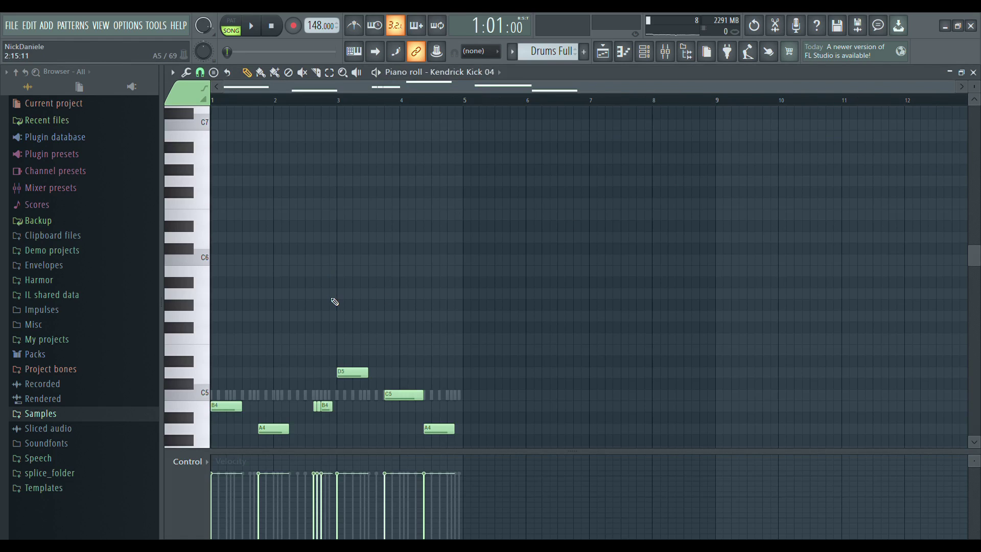
scroll(286, 323, up, 2)
scroll(356, 429, up, 3)
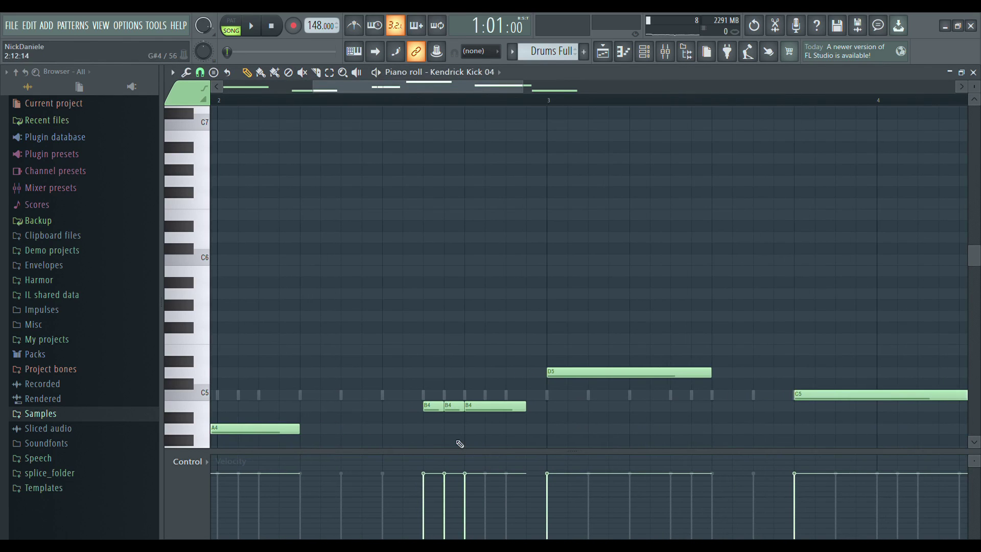
scroll(380, 264, down, 4)
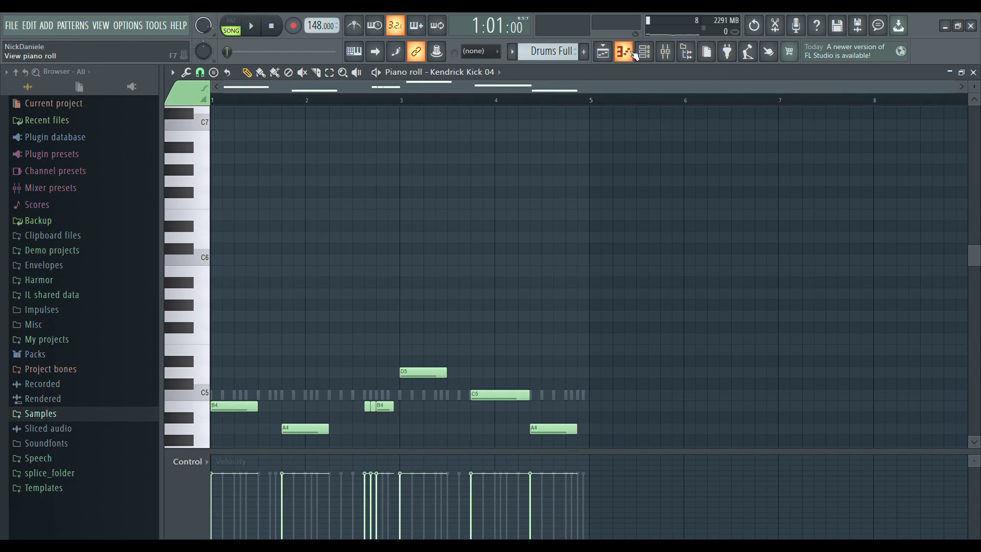
click(627, 57)
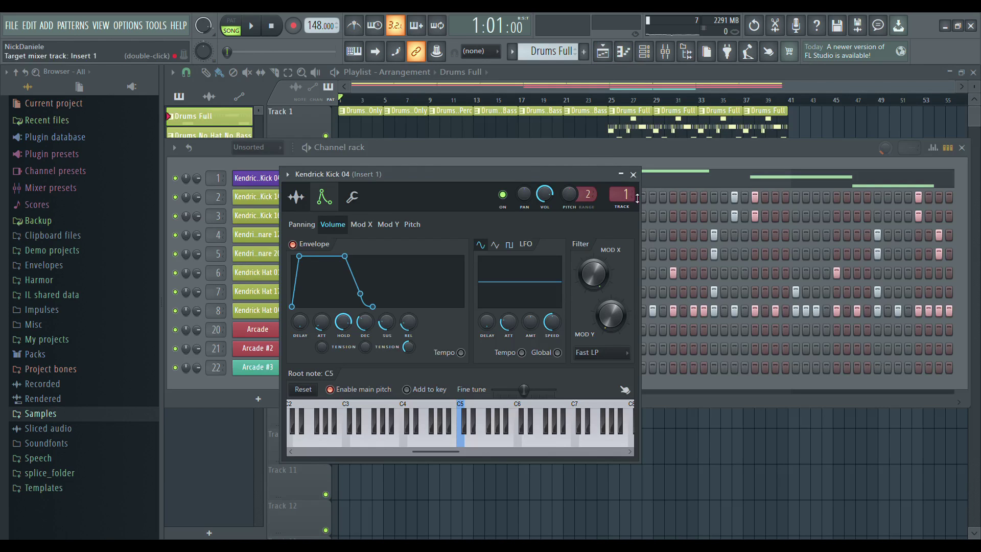
click(634, 174)
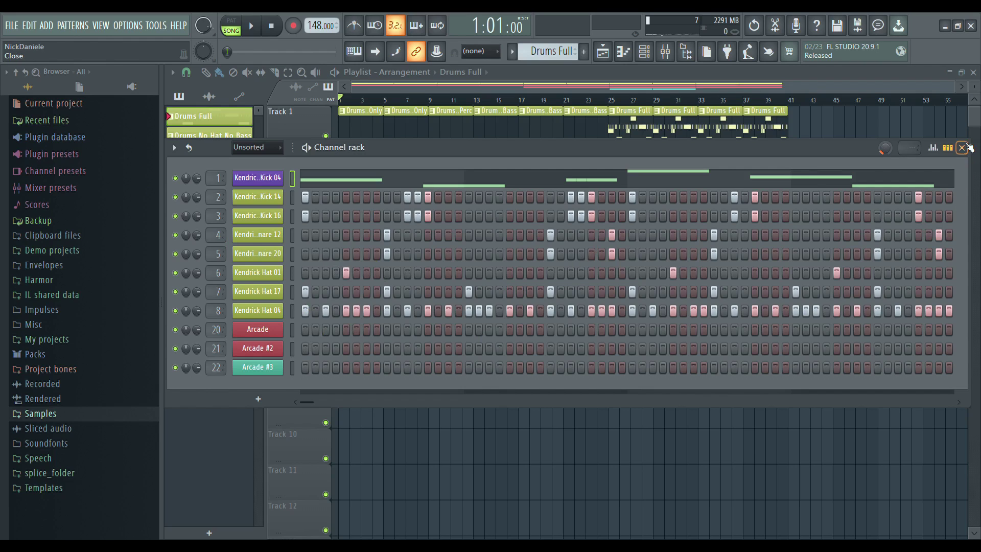
click(962, 149)
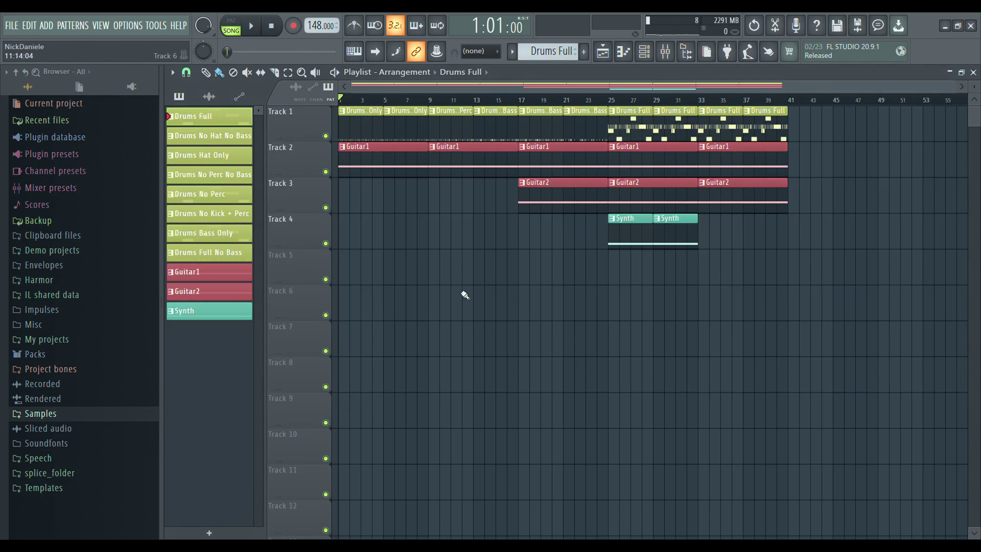
- Select the Guitar1 pattern from its clip on Track 2, play it in pattern mode and stop playback
click(400, 170)
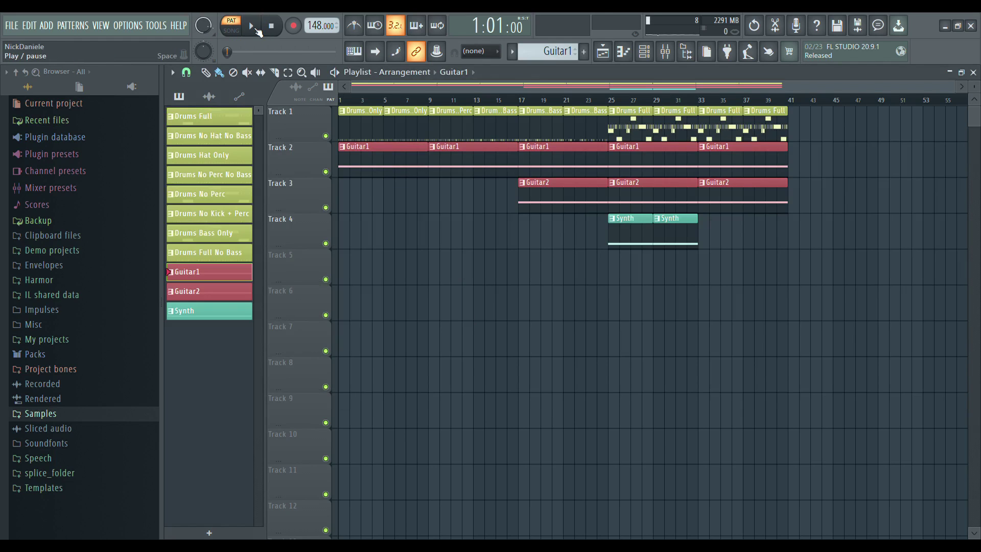
click(255, 29)
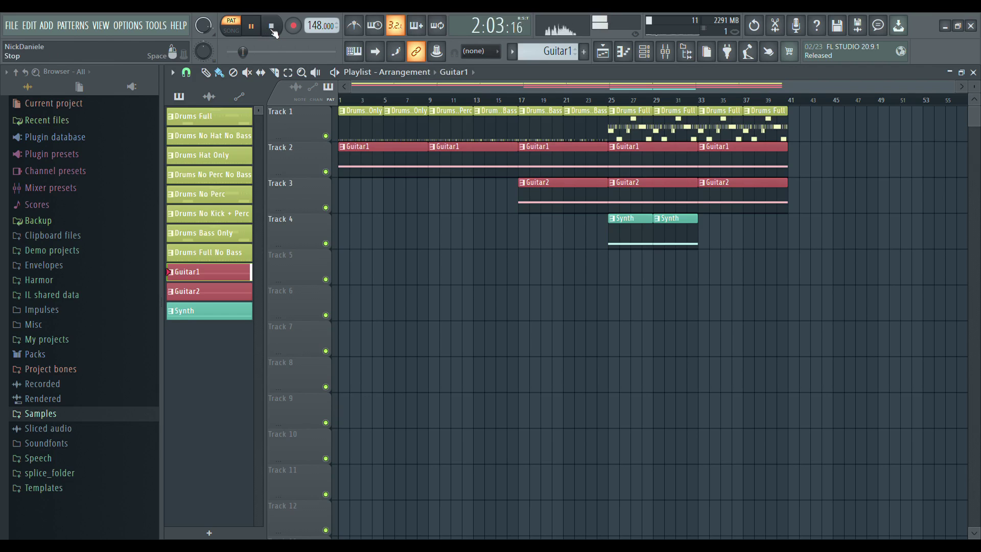
click(272, 27)
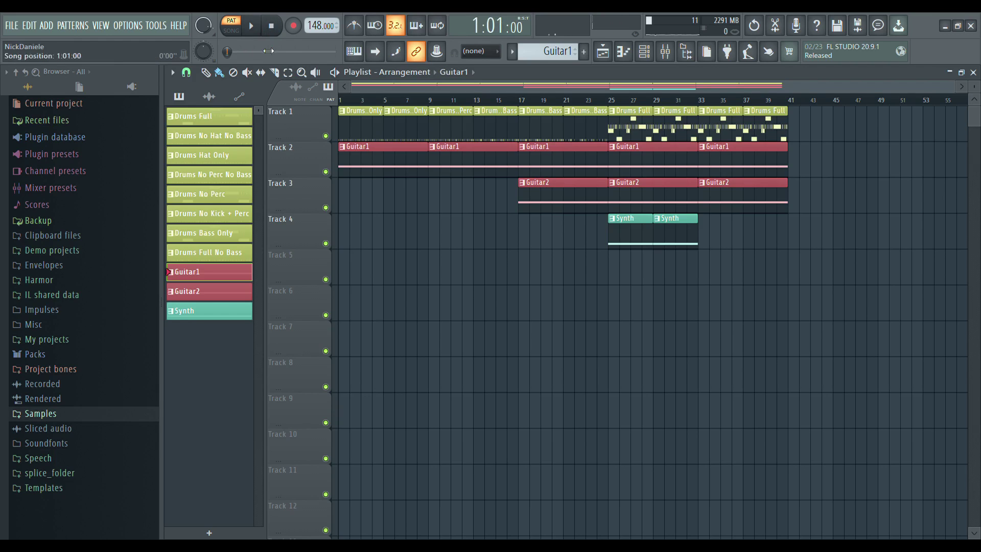
- Select the Guitar2 pattern from its clip on Track 3, play it and stop playback
click(579, 203)
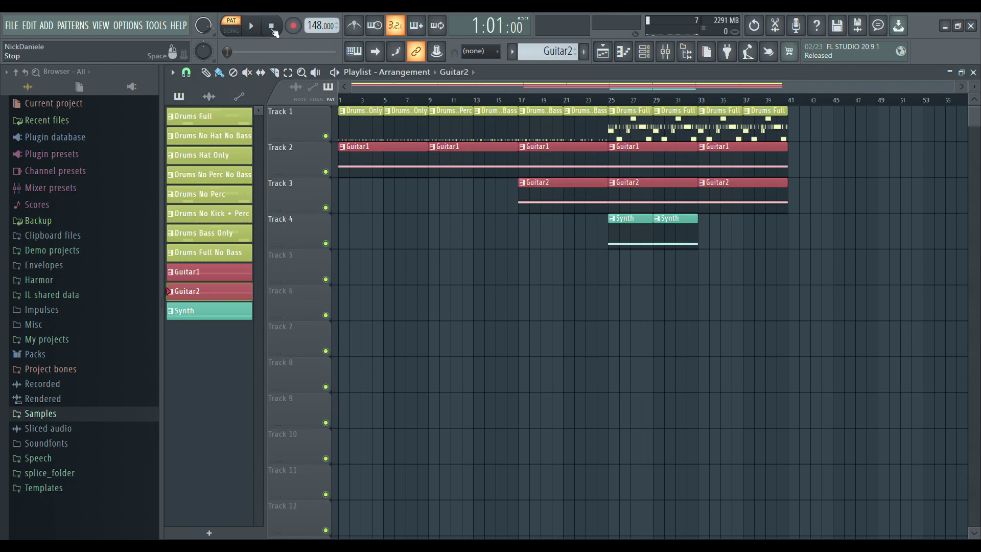
click(252, 28)
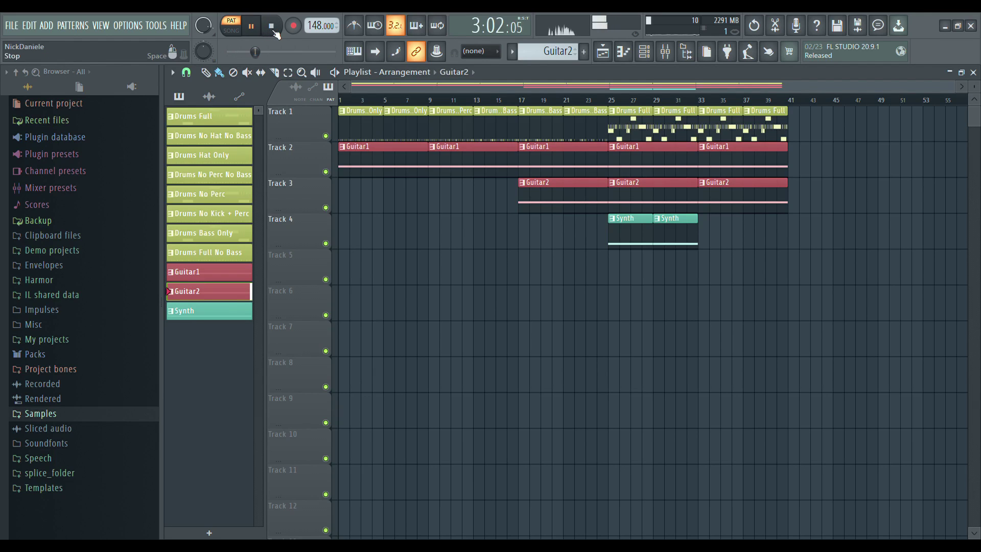
click(274, 30)
- Select the Synth pattern from its clip on Track 4, play it and stop playback
click(641, 236)
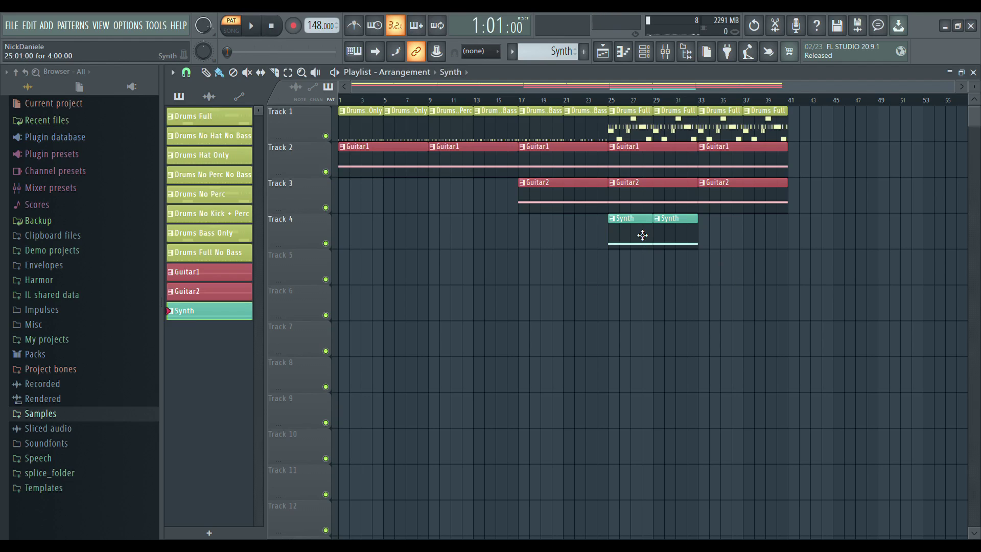
click(252, 26)
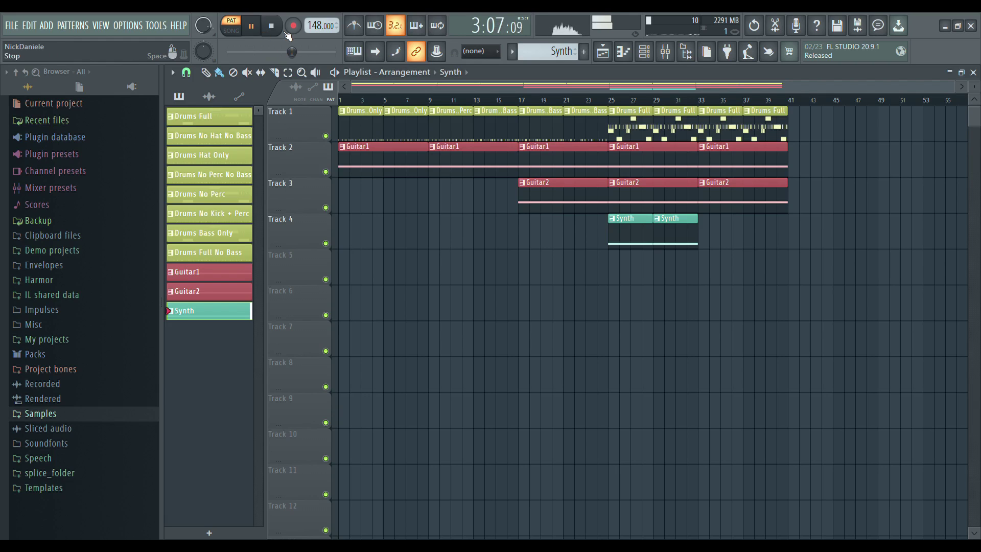
click(275, 30)
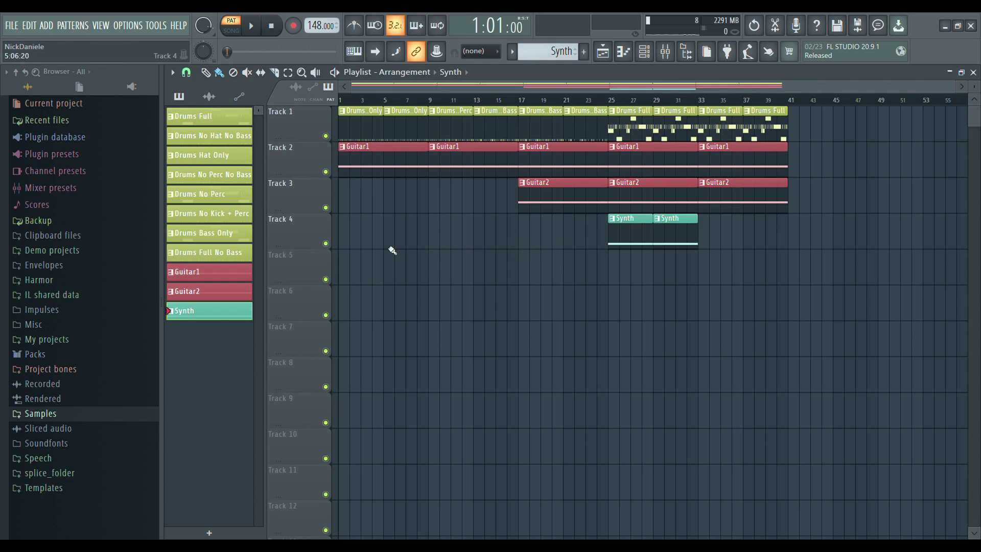
- Play the full arrangement in song mode through to bar 40 and stop playback
key(ctrl+s)
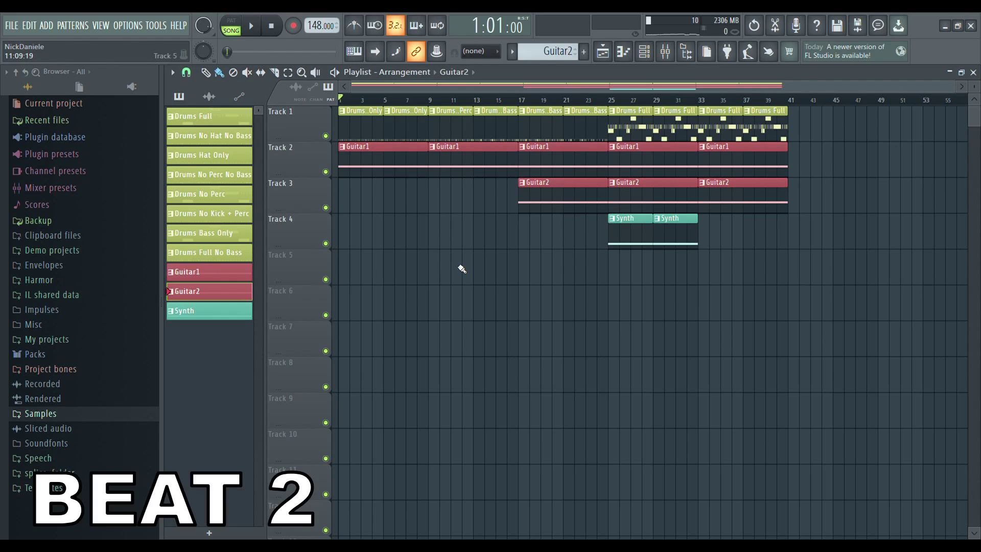
key(space)
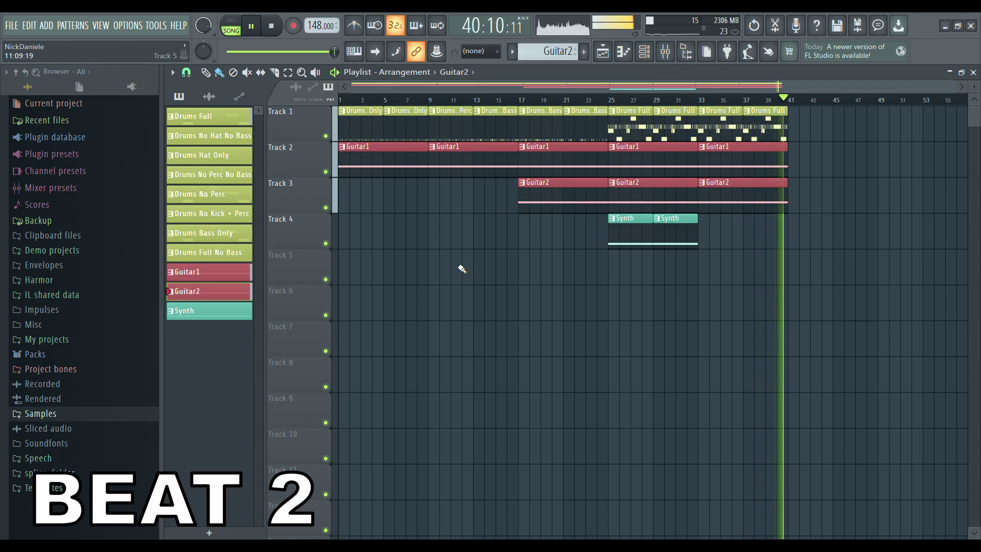
key(space)
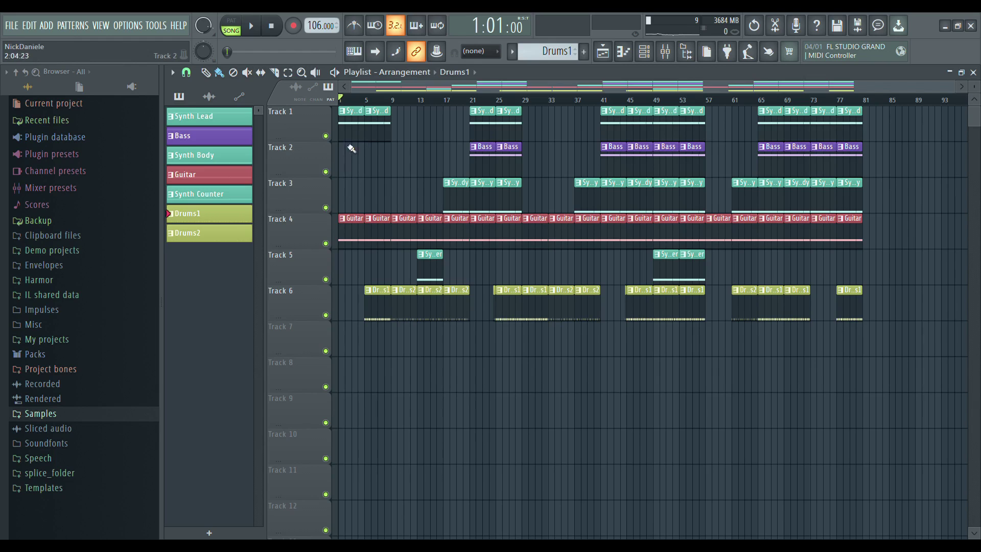
- Select the Synth Lead pattern from its clip on Track 1, play it in pattern mode and stop playback
click(351, 132)
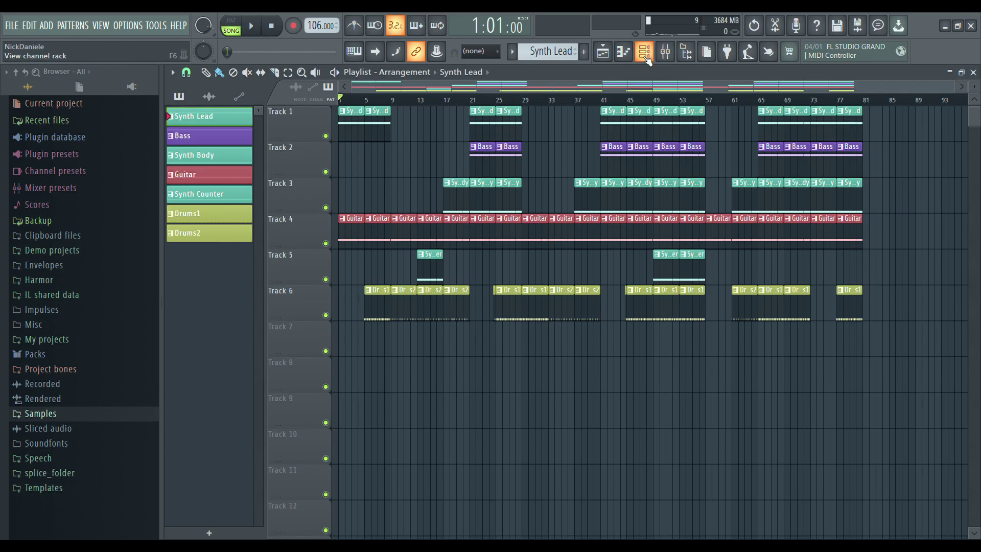
click(231, 23)
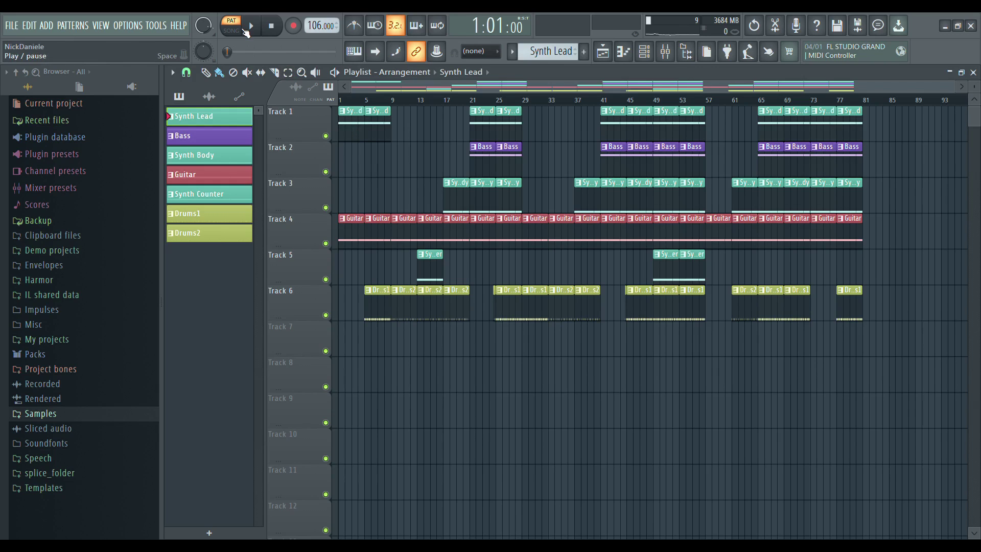
click(247, 32)
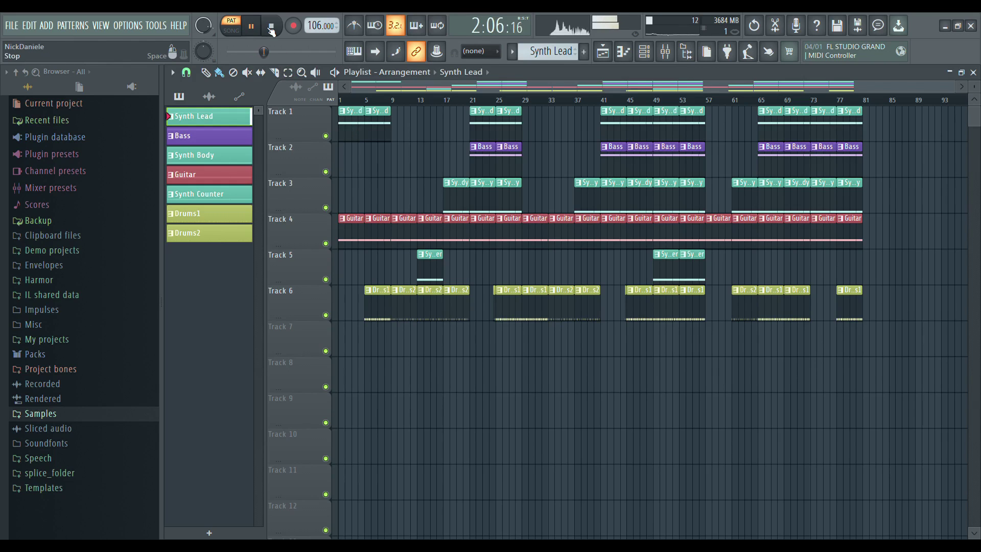
click(271, 30)
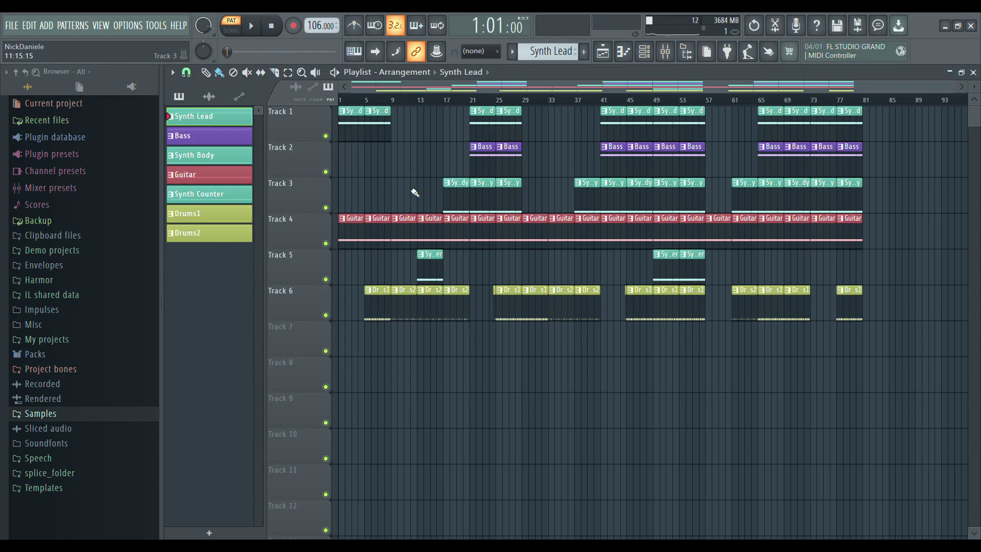
- Select the Guitar pattern from its clip on Track 4, play it and stop playback
click(357, 233)
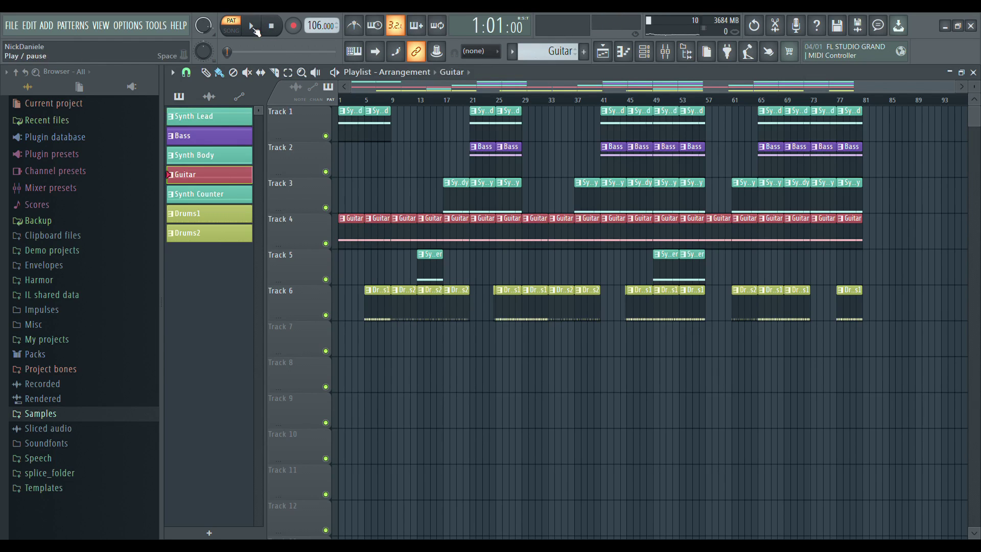
click(251, 26)
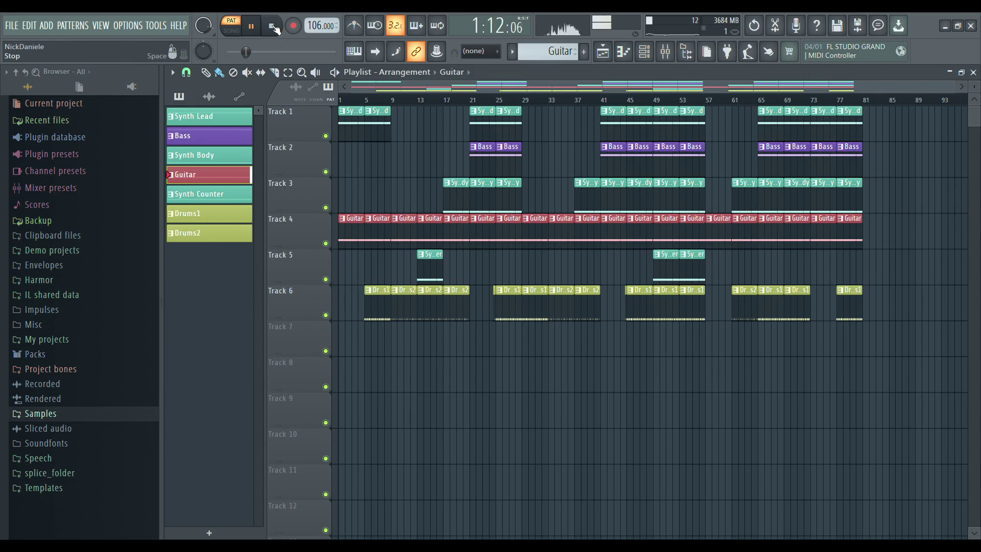
click(274, 28)
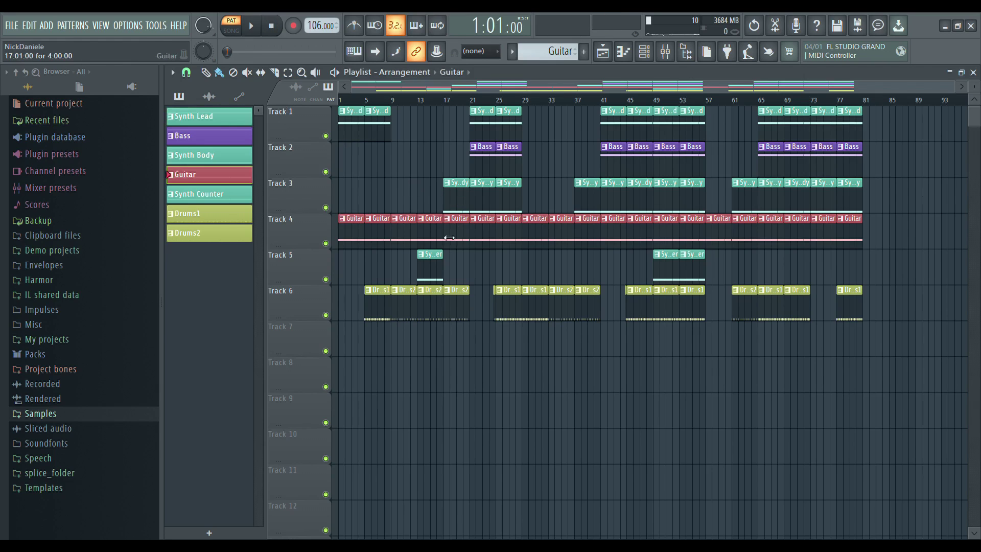
- Select the Synth Counter pattern from its clip on Track 5, play it and stop playback
click(438, 271)
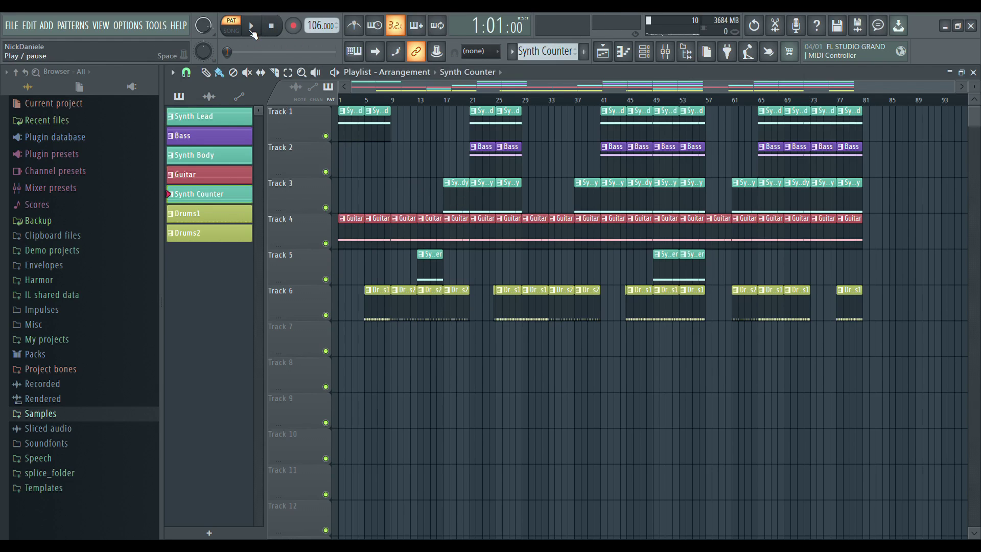
click(252, 31)
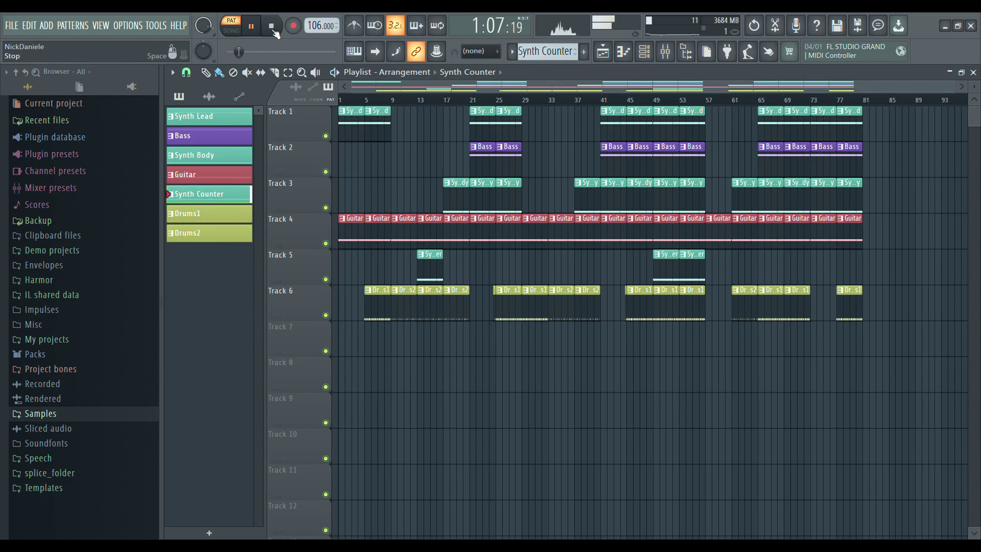
click(273, 28)
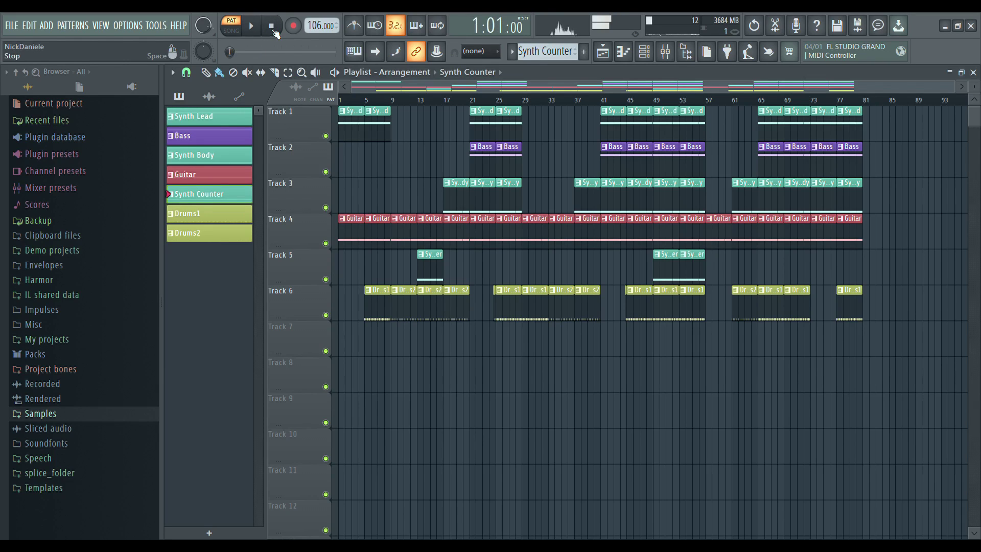
- Select the Synth Body pattern from its clip on Track 3, play it and stop playback
click(485, 204)
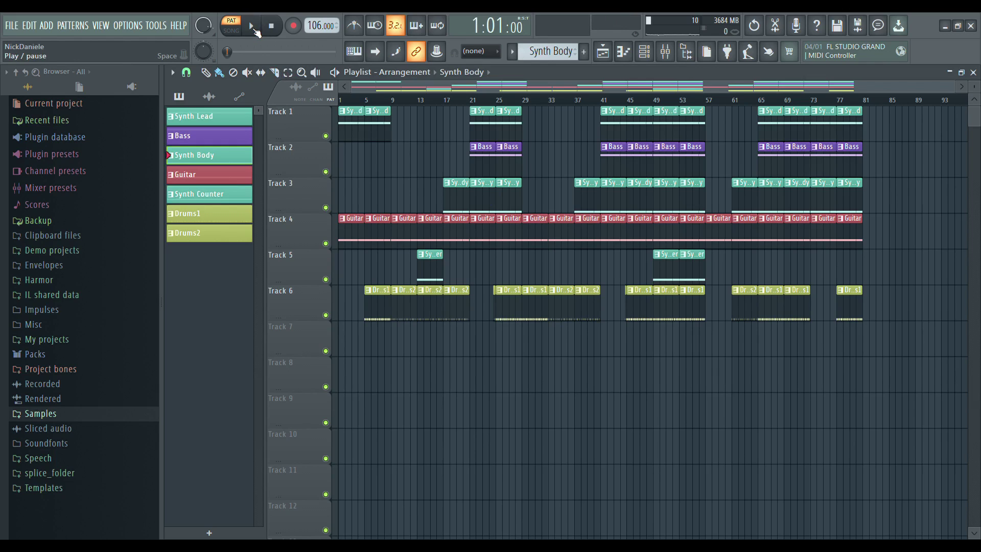
click(255, 32)
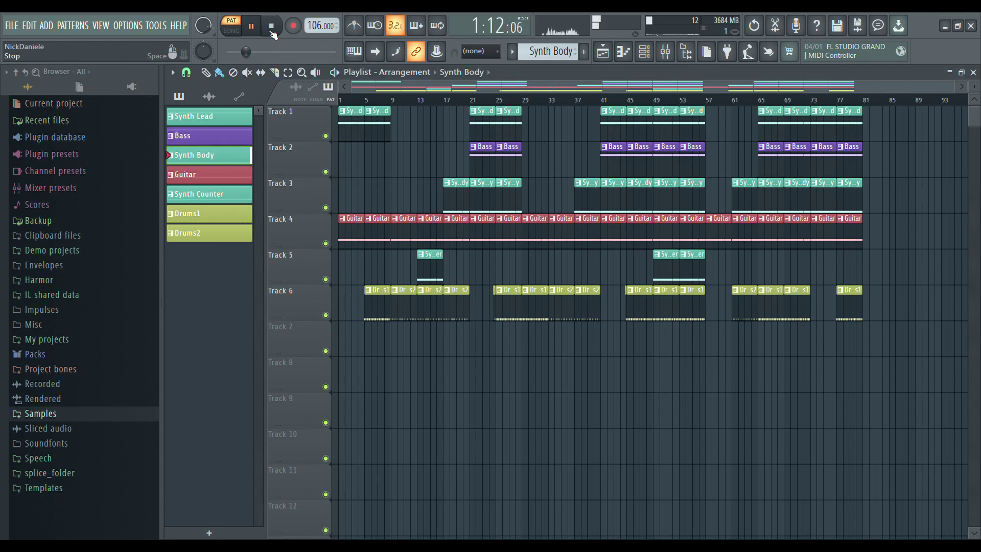
click(272, 26)
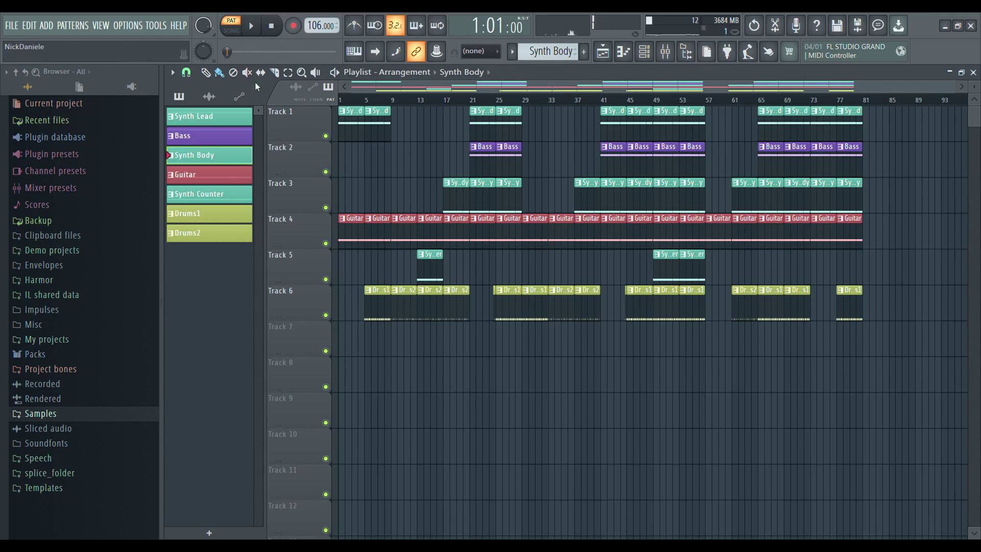
- Select the Bass pattern from its clip on Track 2, play it and stop playback
click(472, 164)
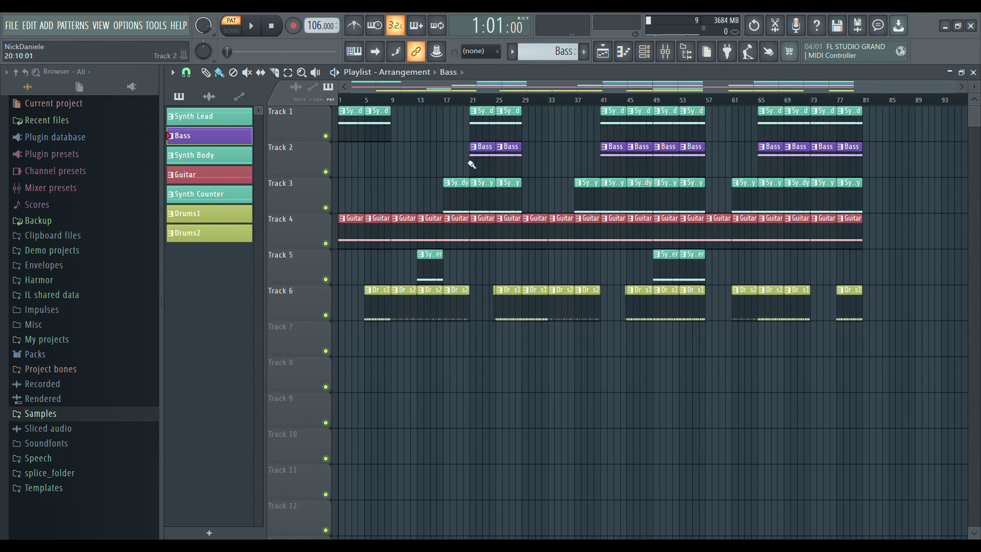
click(254, 28)
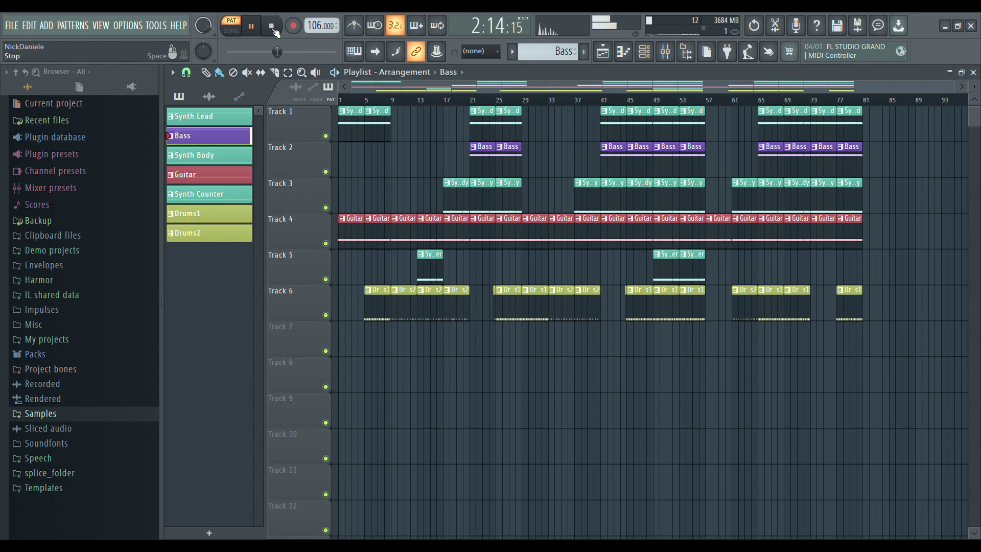
click(272, 27)
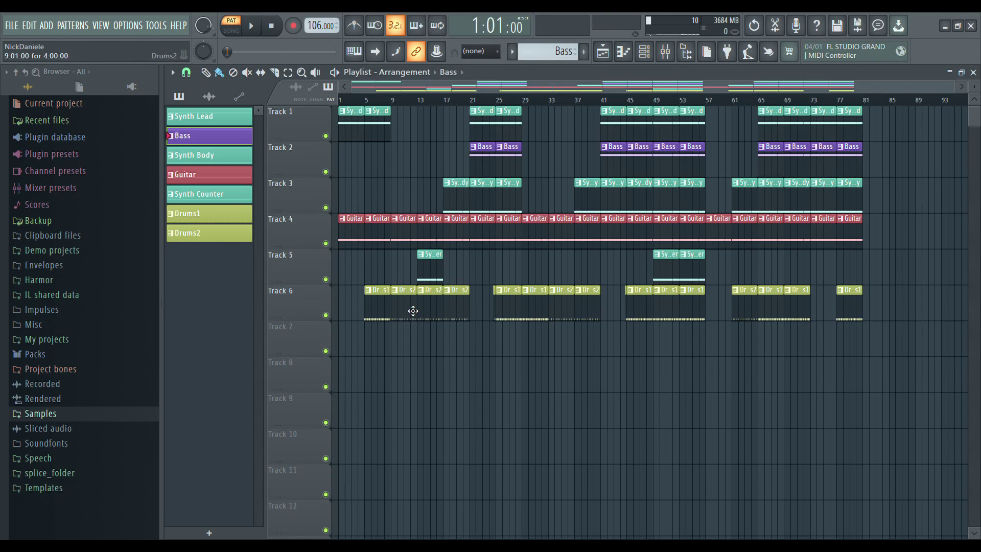
- Select the Drums2 pattern from its clip on Track 6, play it and stop playback
click(414, 311)
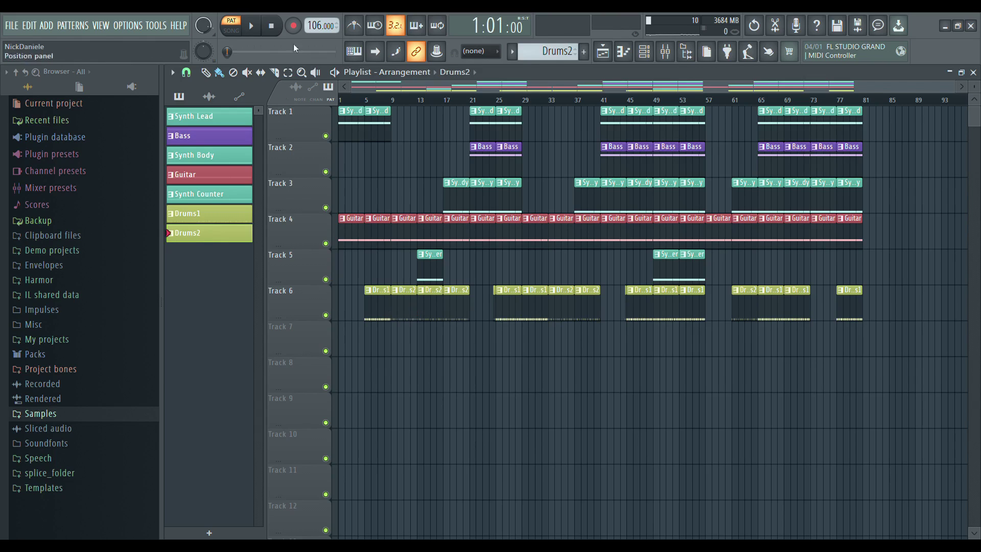
click(251, 28)
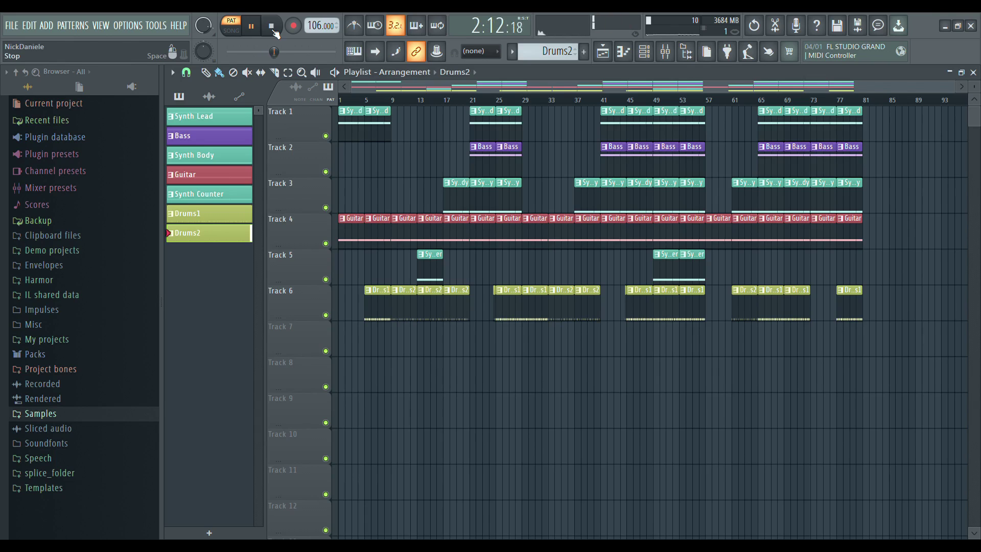
click(273, 28)
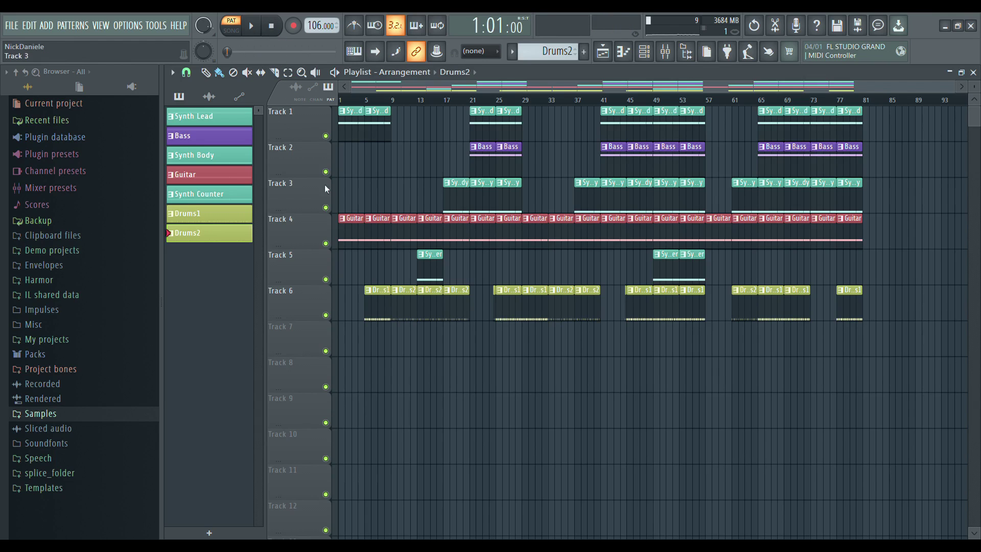
- Select the Drums1 pattern from its clip on Track 6, play it and stop playback
click(385, 305)
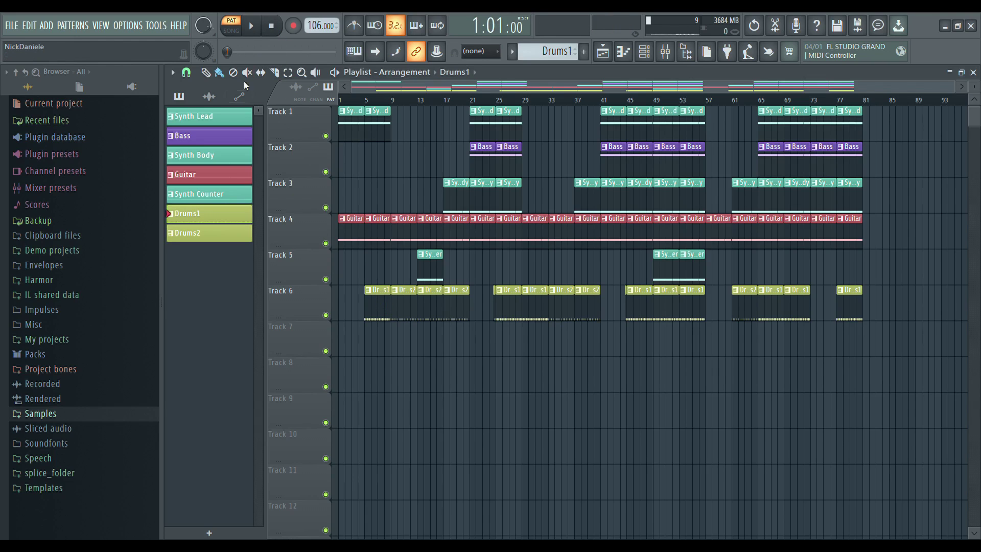
click(252, 27)
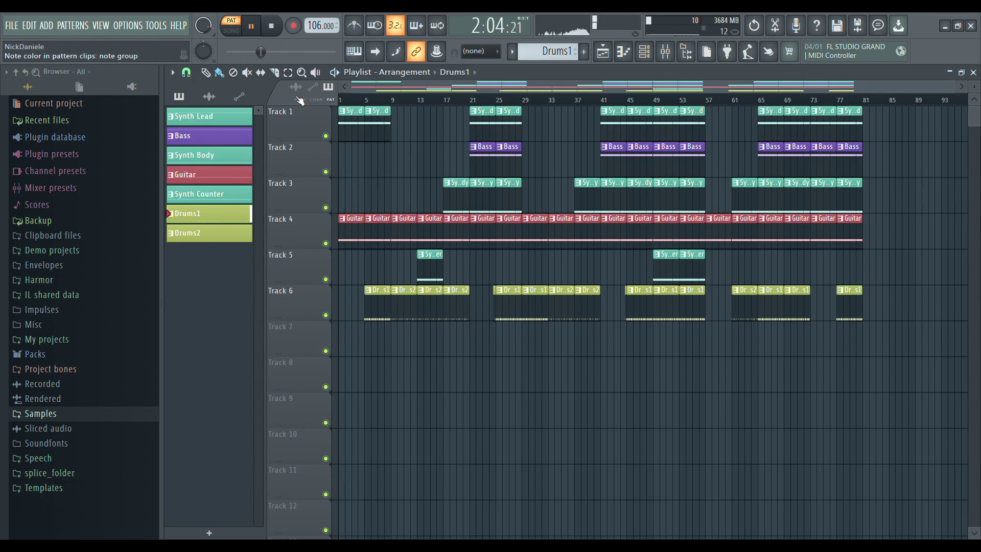
click(272, 27)
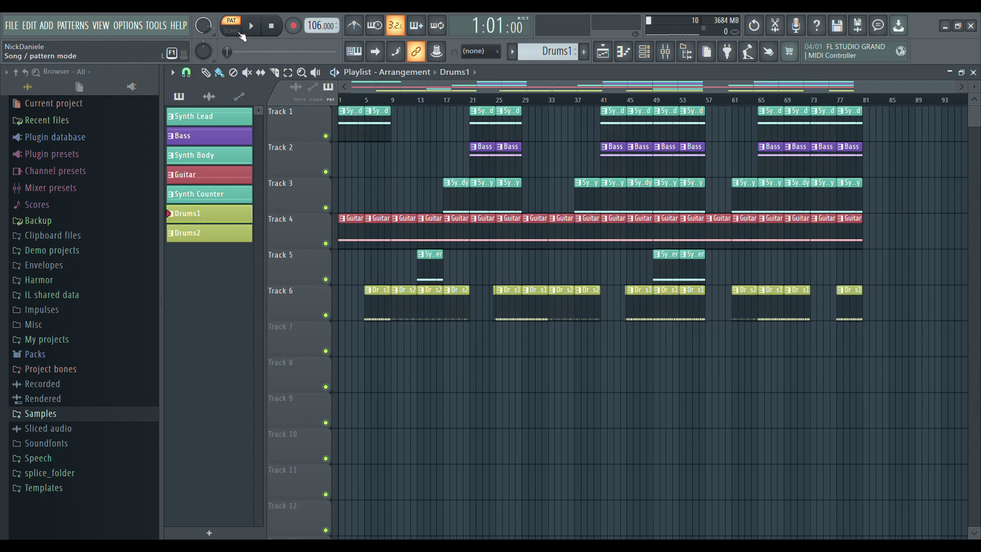
- Switch to song mode, play the full arrangement from bar 1 through bar 80 and stop playback
key(l)
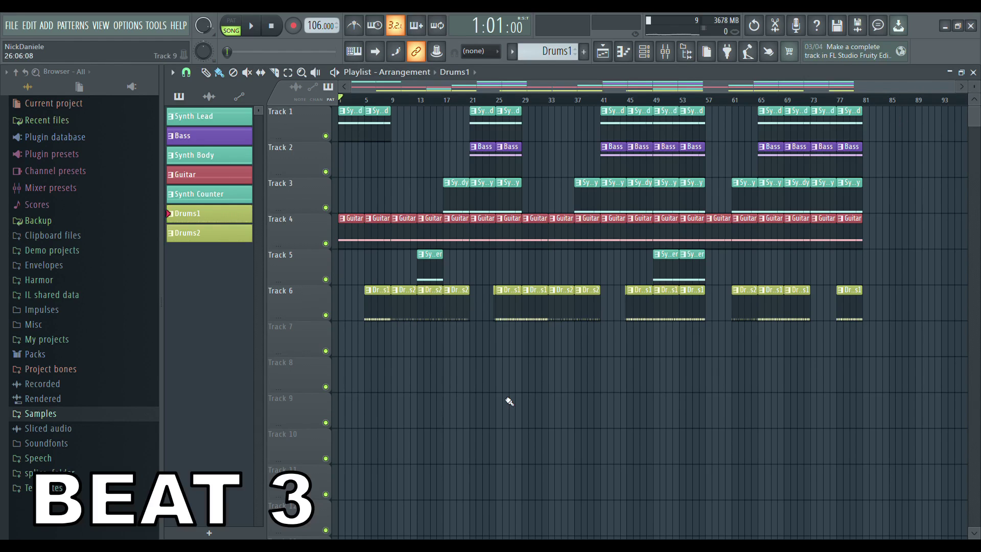
key(space)
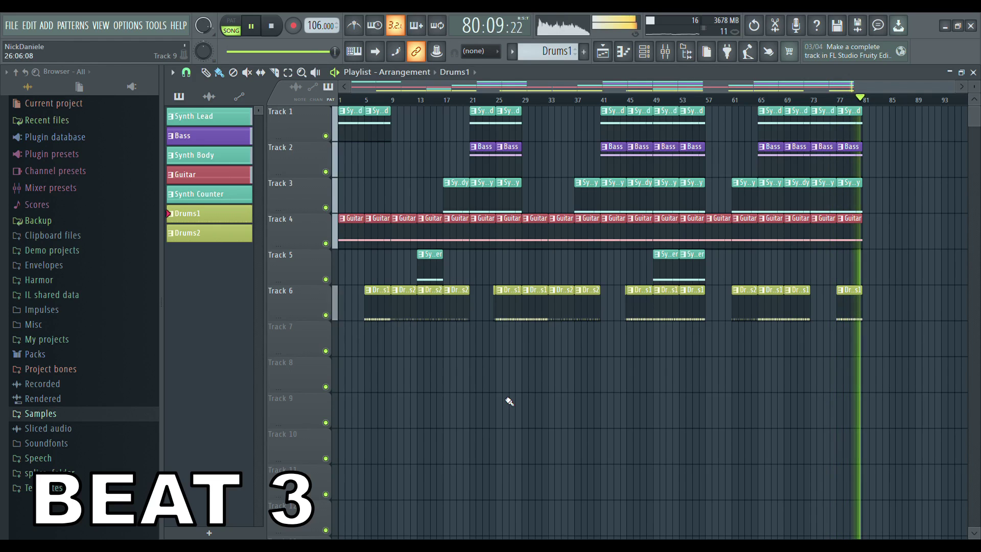
key(space)
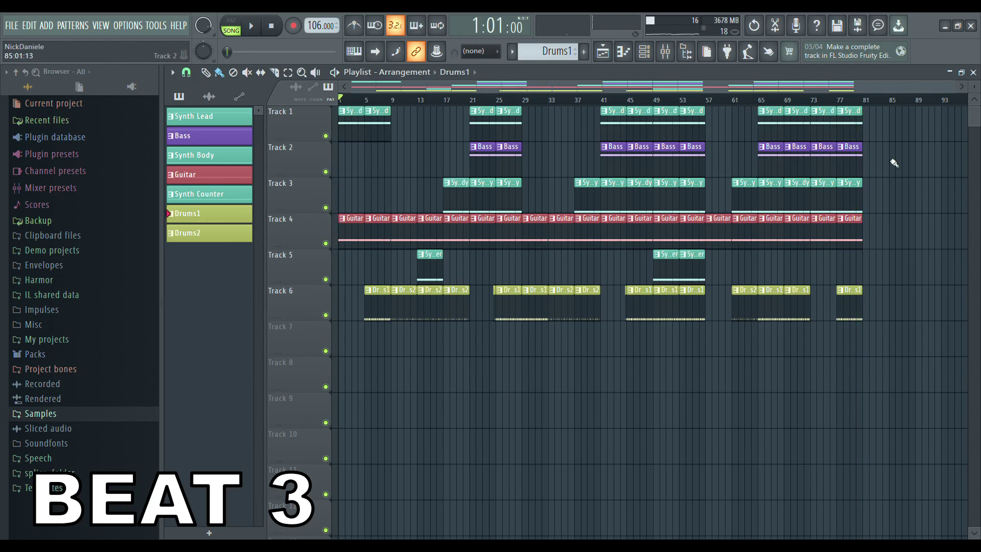